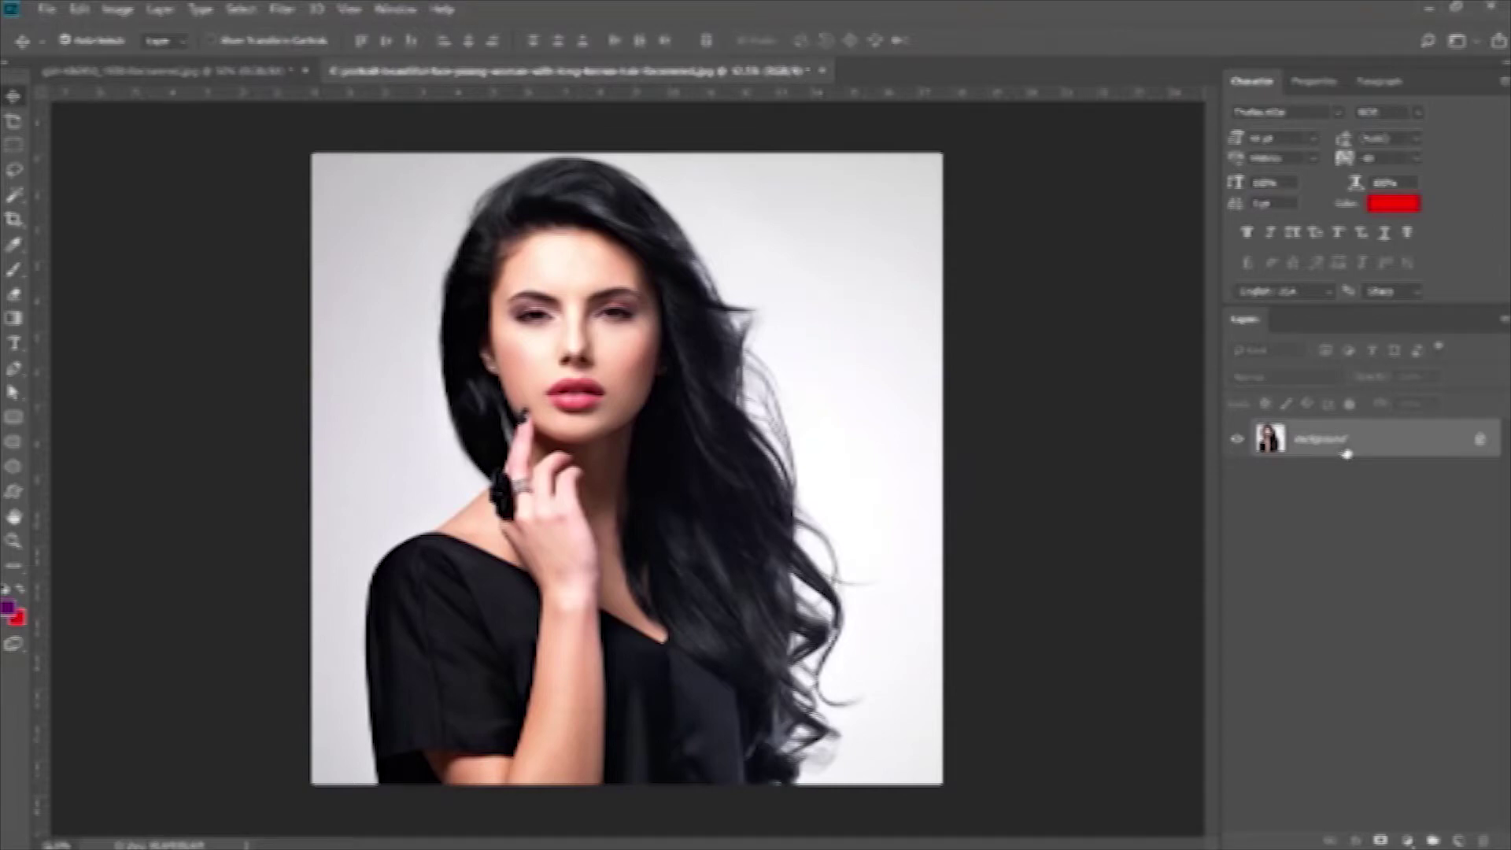
# - Duplicate the background layer and draw a purple rectangle of about 5724 × 5668 px covering the whole canvas
pyautogui.hotkey('ctrl', 'j')
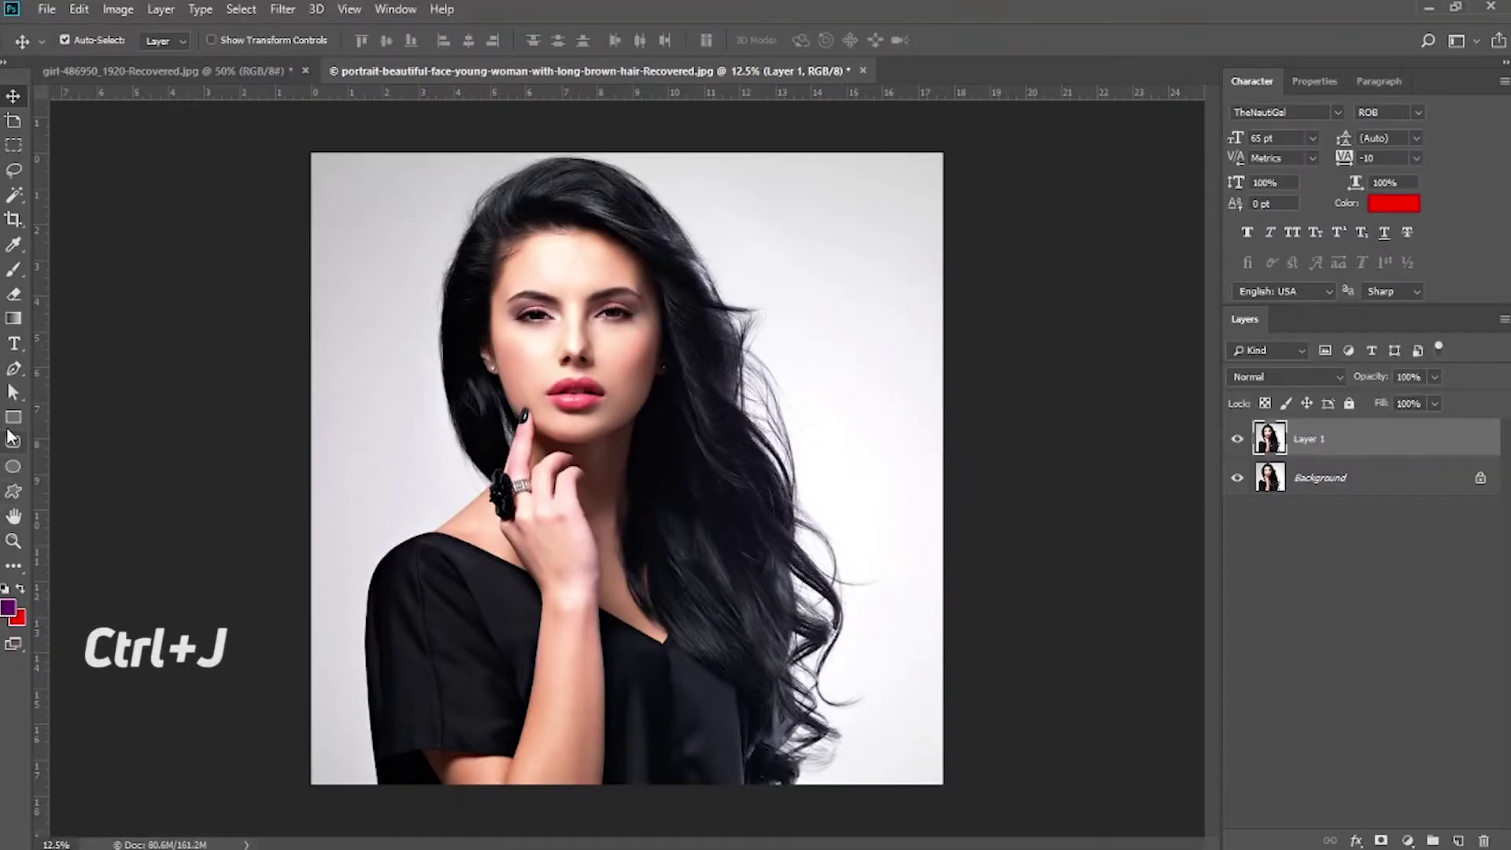
pyautogui.press('u')
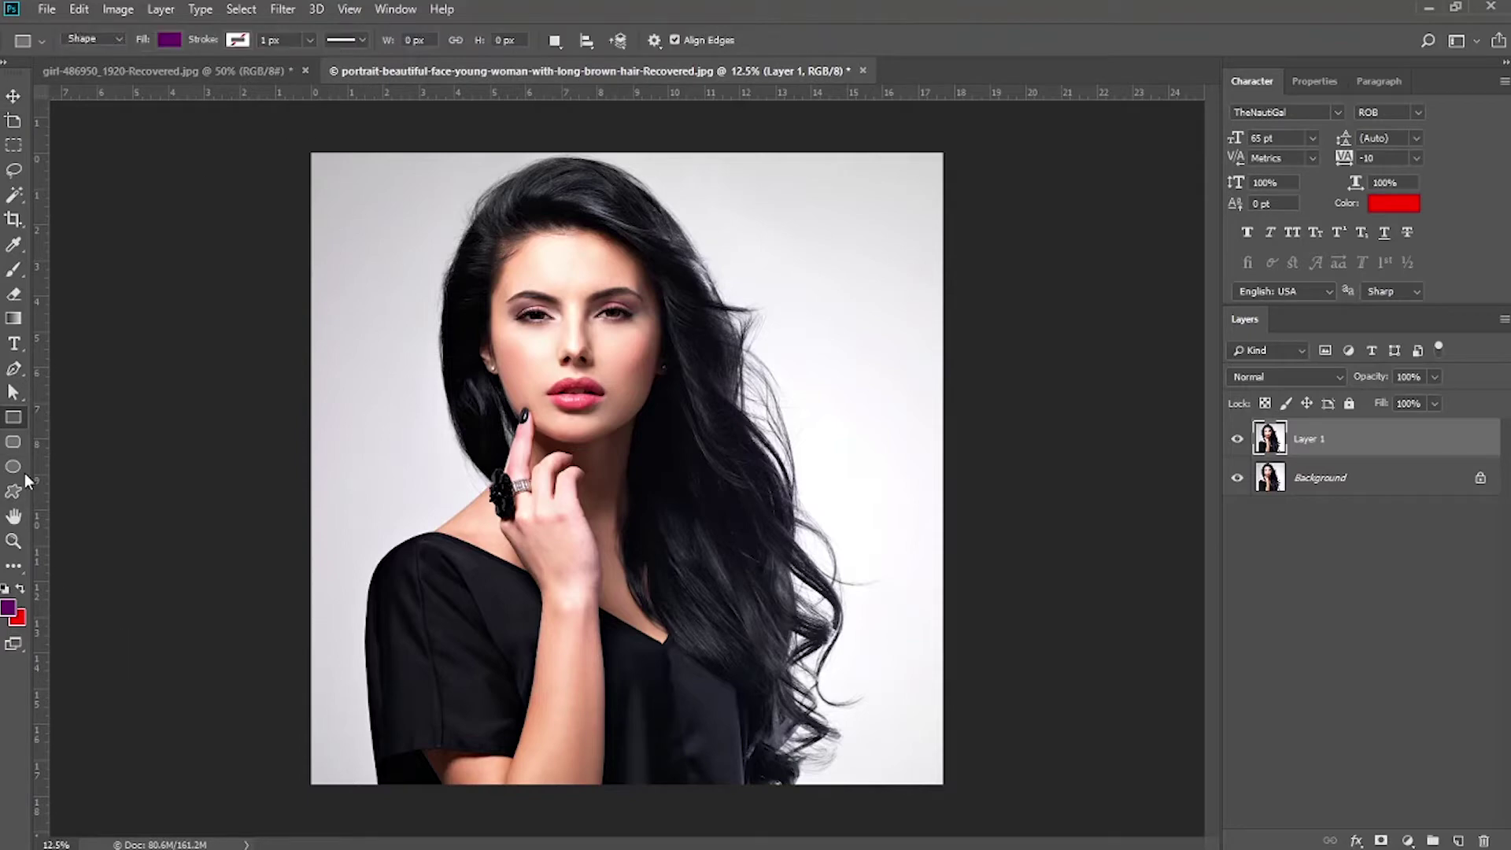
pyautogui.moveTo(299, 135); pyautogui.dragTo(981, 810)
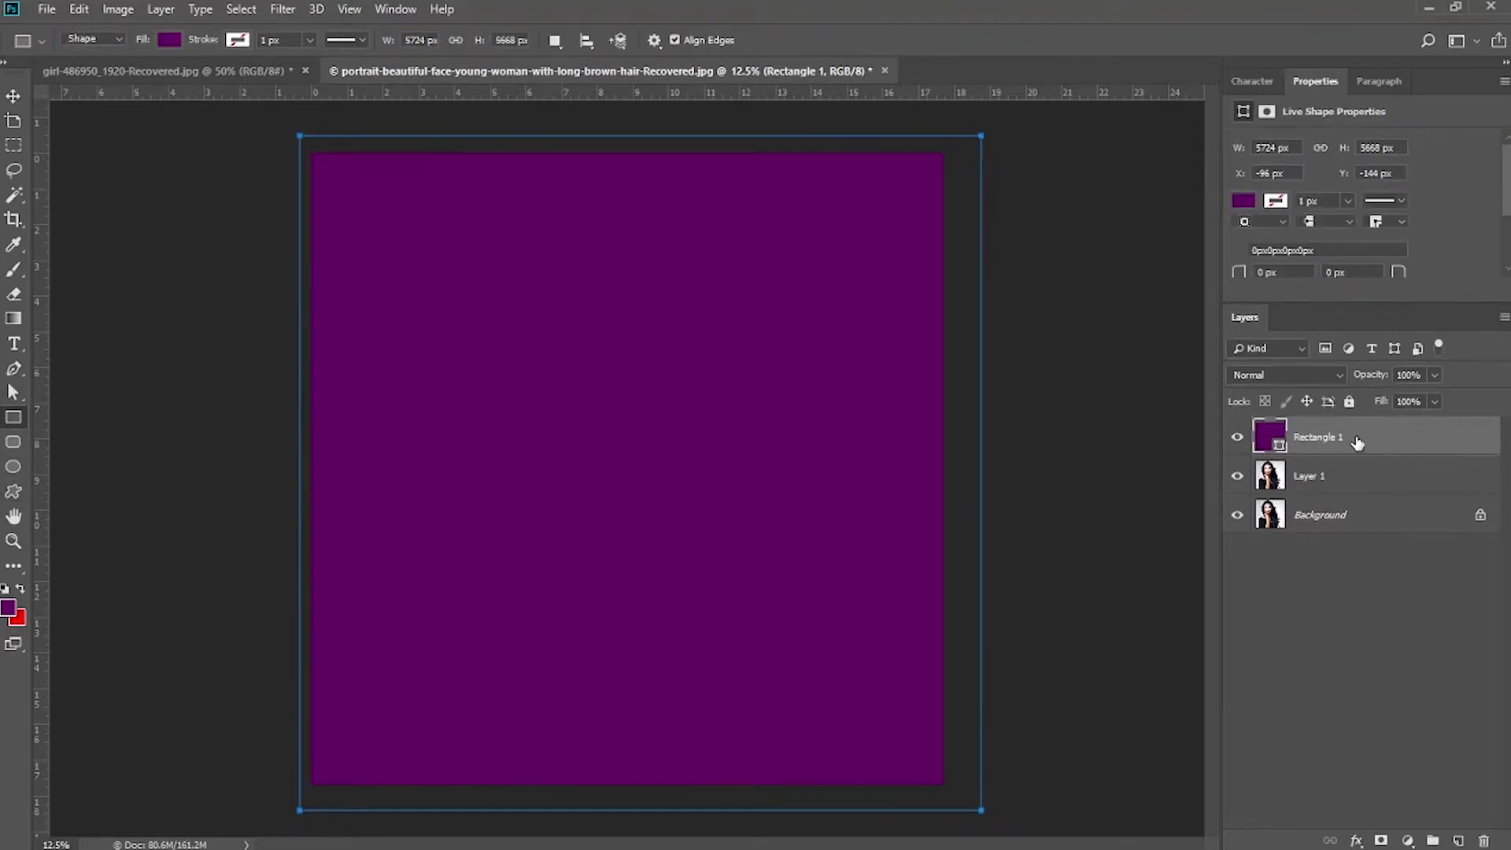
# - Move the rectangle layer beneath the duplicated photo layer, keeping the photo copy as the active layer
pyautogui.moveTo(1357, 443); pyautogui.dragTo(1348, 497)
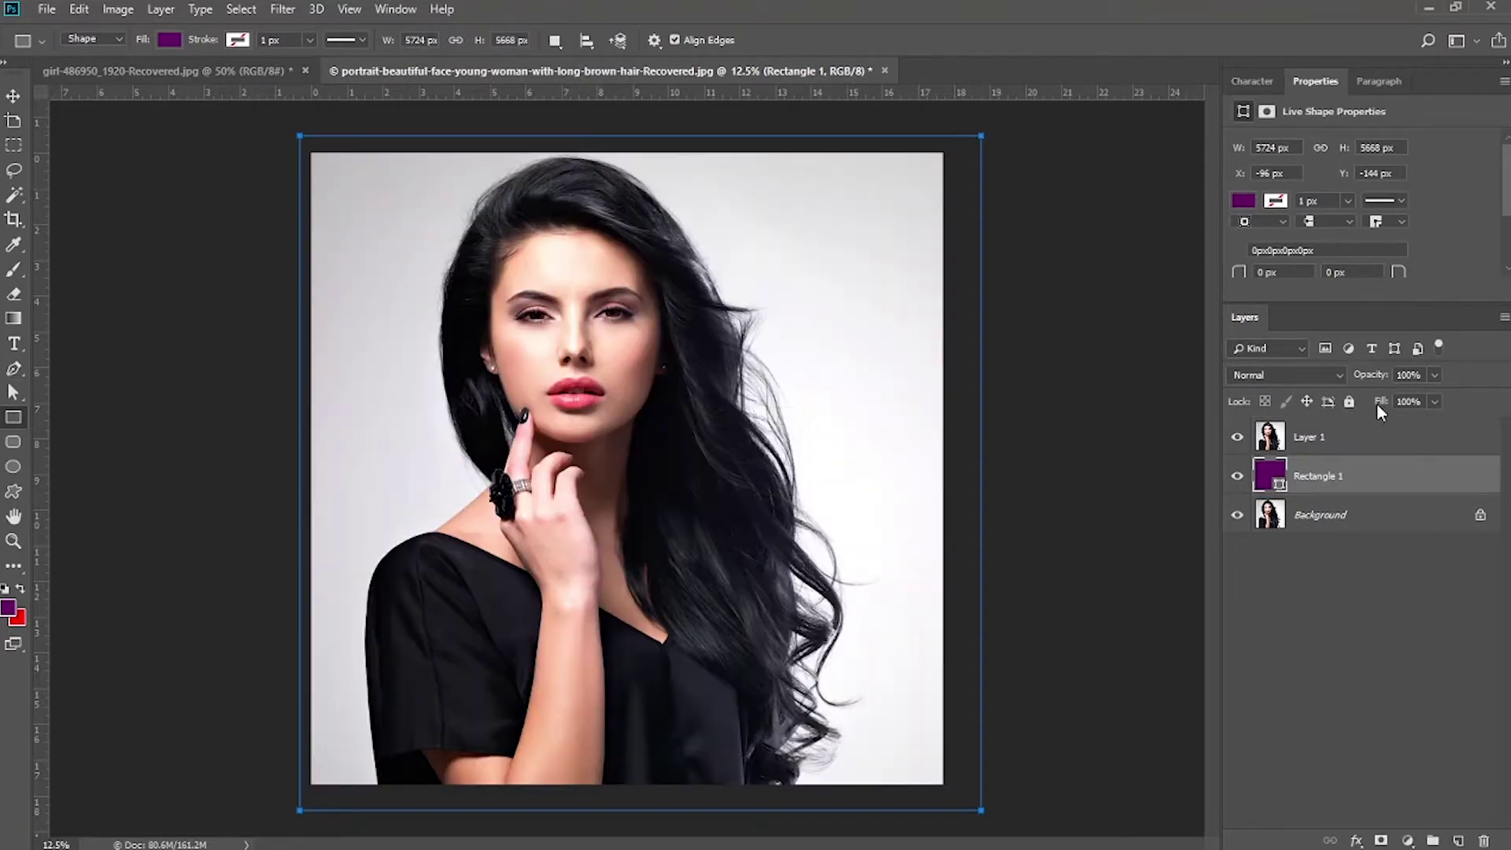
pyautogui.click(1339, 438)
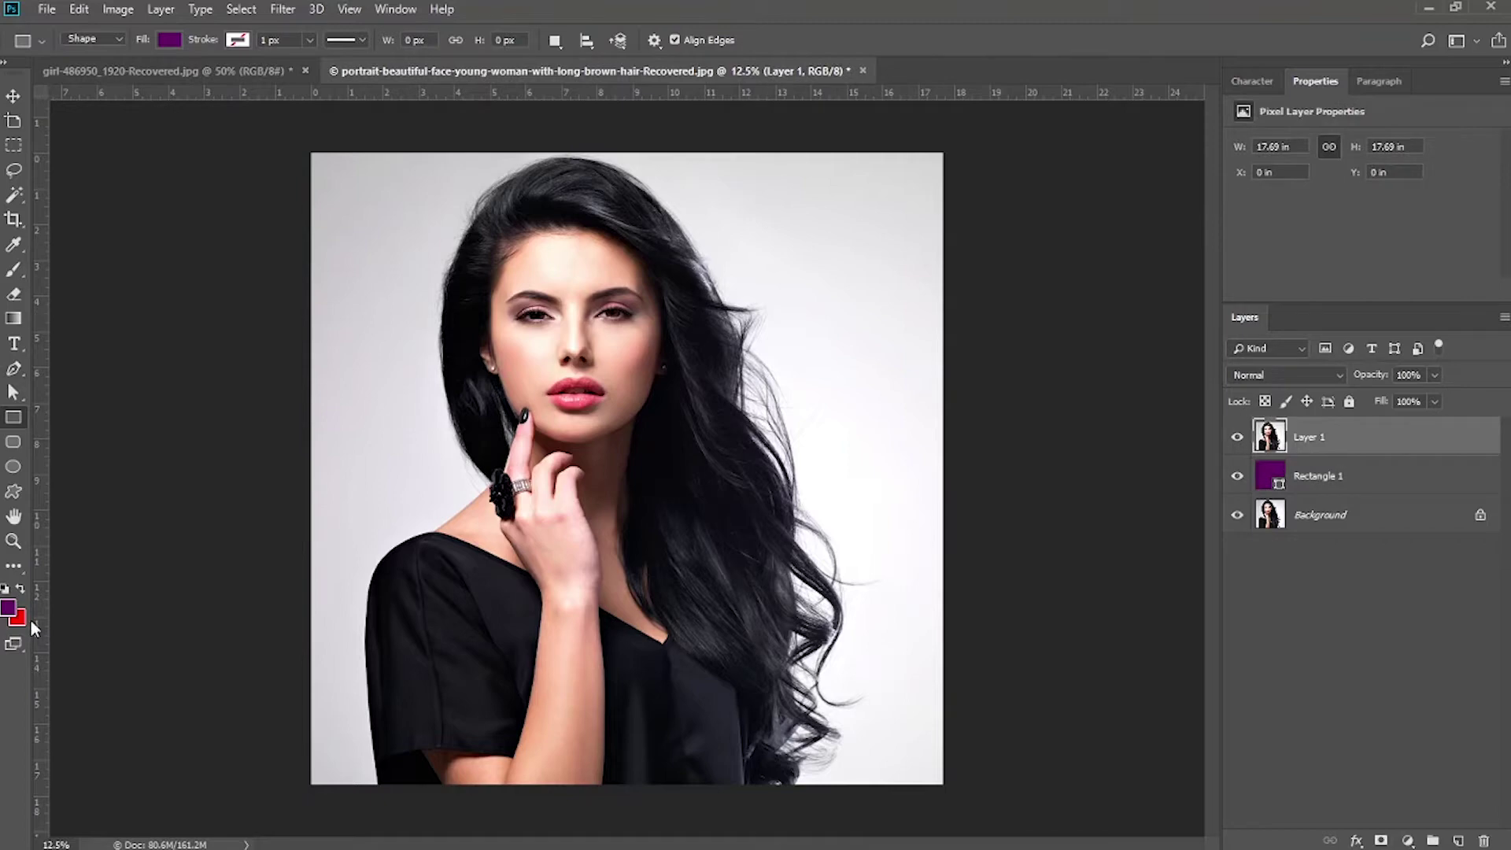
# - Hide the duplicated photo layer and recolor the rectangle to a bright turquoise green
pyautogui.click(1238, 438)
pyautogui.click(1279, 488)
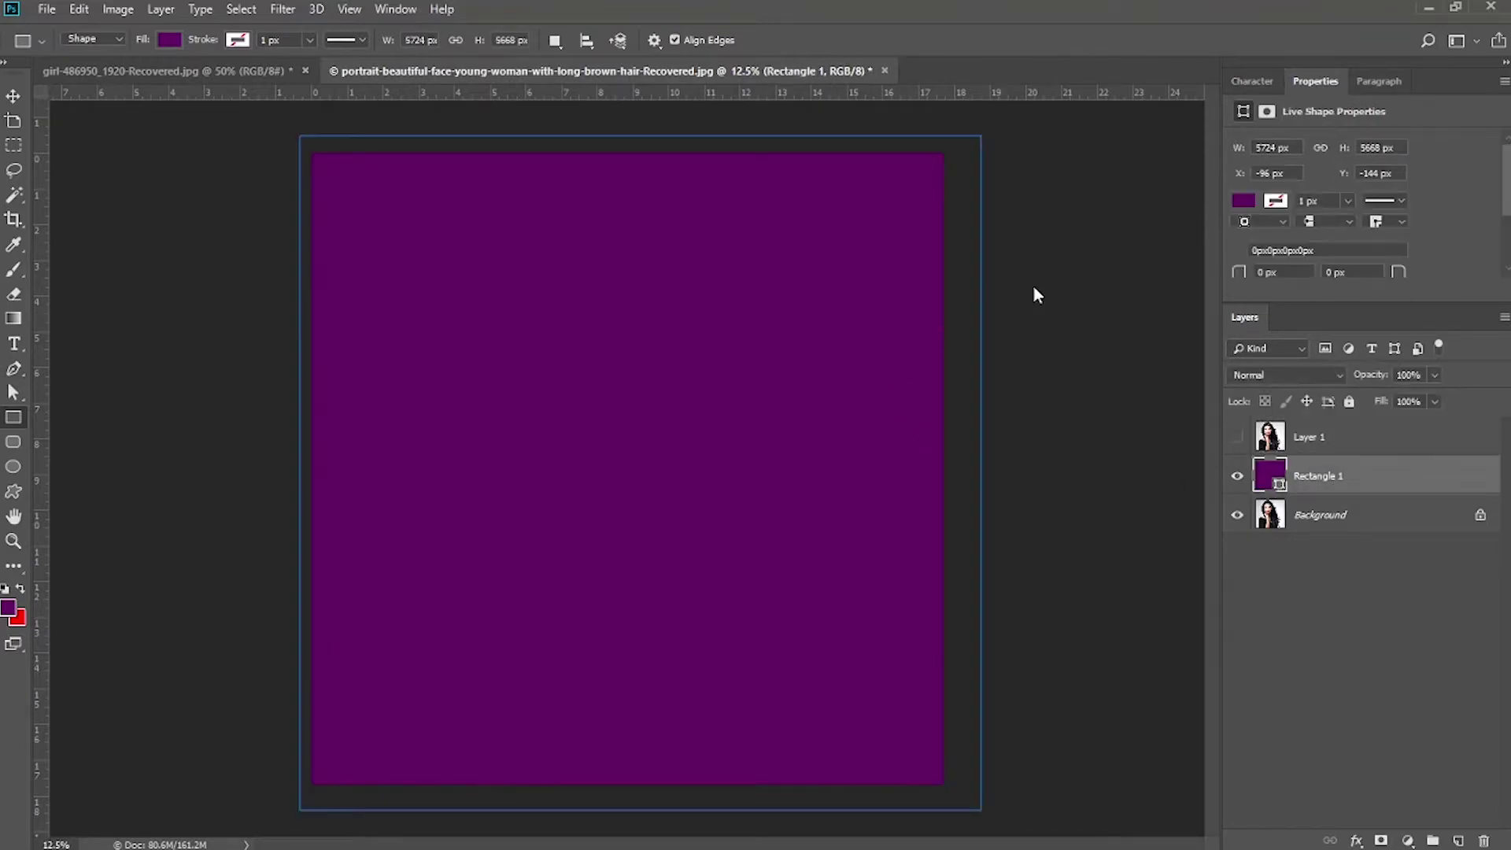
pyautogui.press('i')
pyautogui.click(1219, 263)
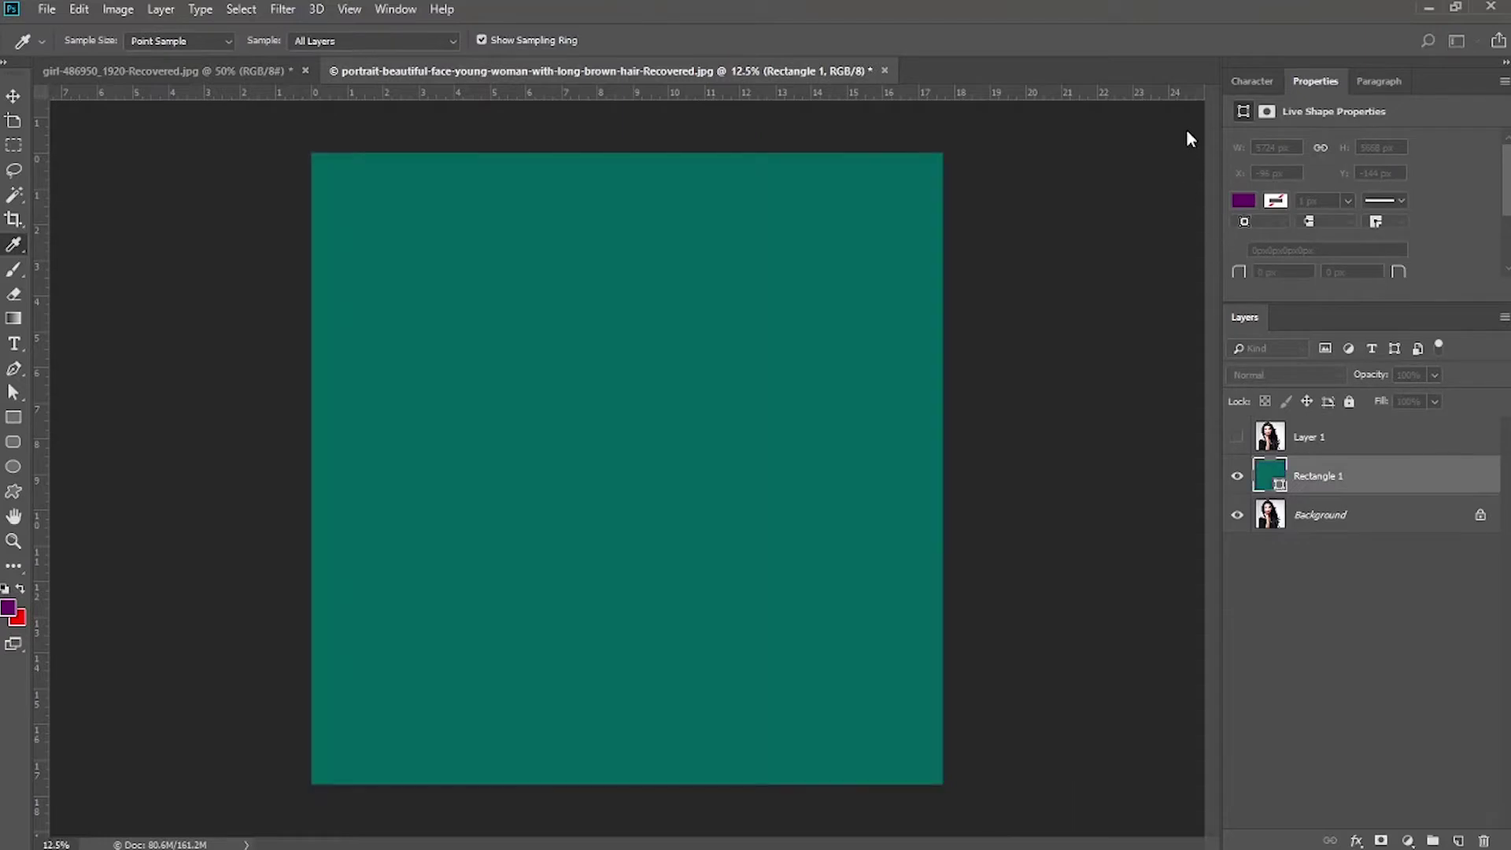
pyautogui.click(1193, 166)
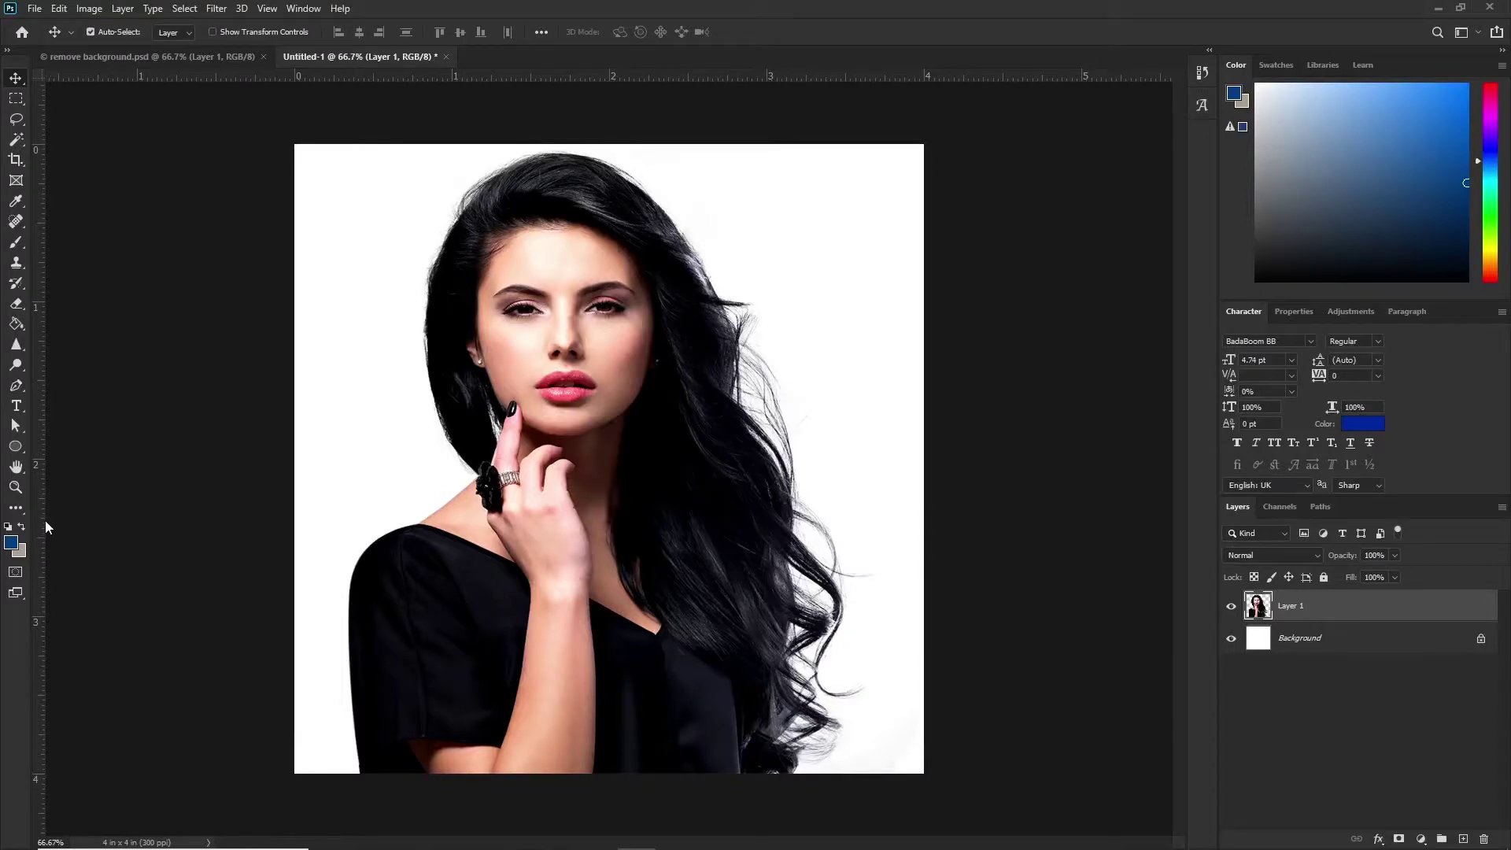
# - Activate the Background Eraser tool with a hard round brush and set its tolerance to 25%
pyautogui.click(17, 305)
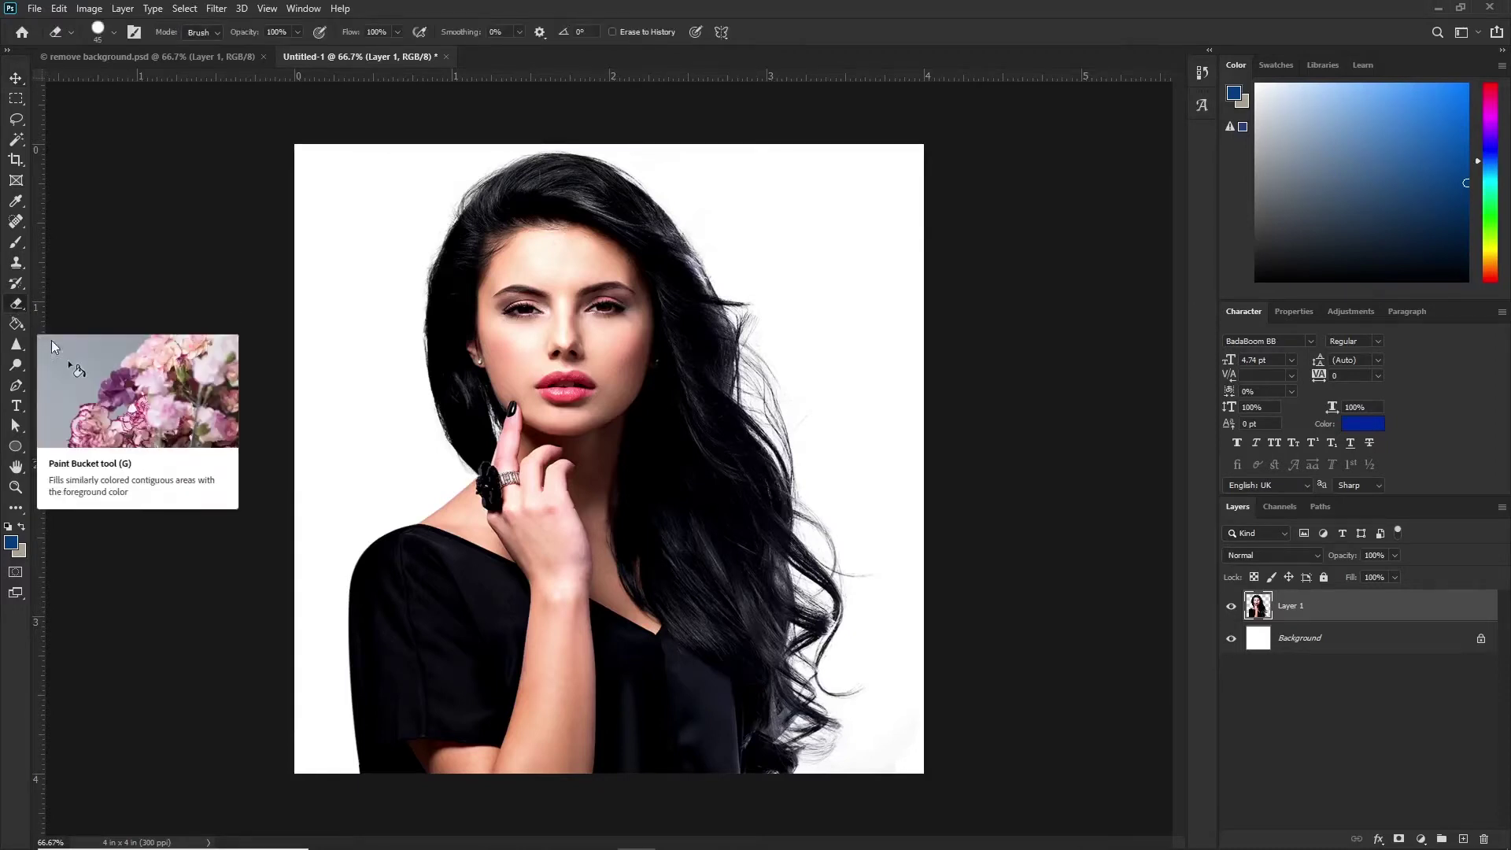
pyautogui.rightClick(23, 311)
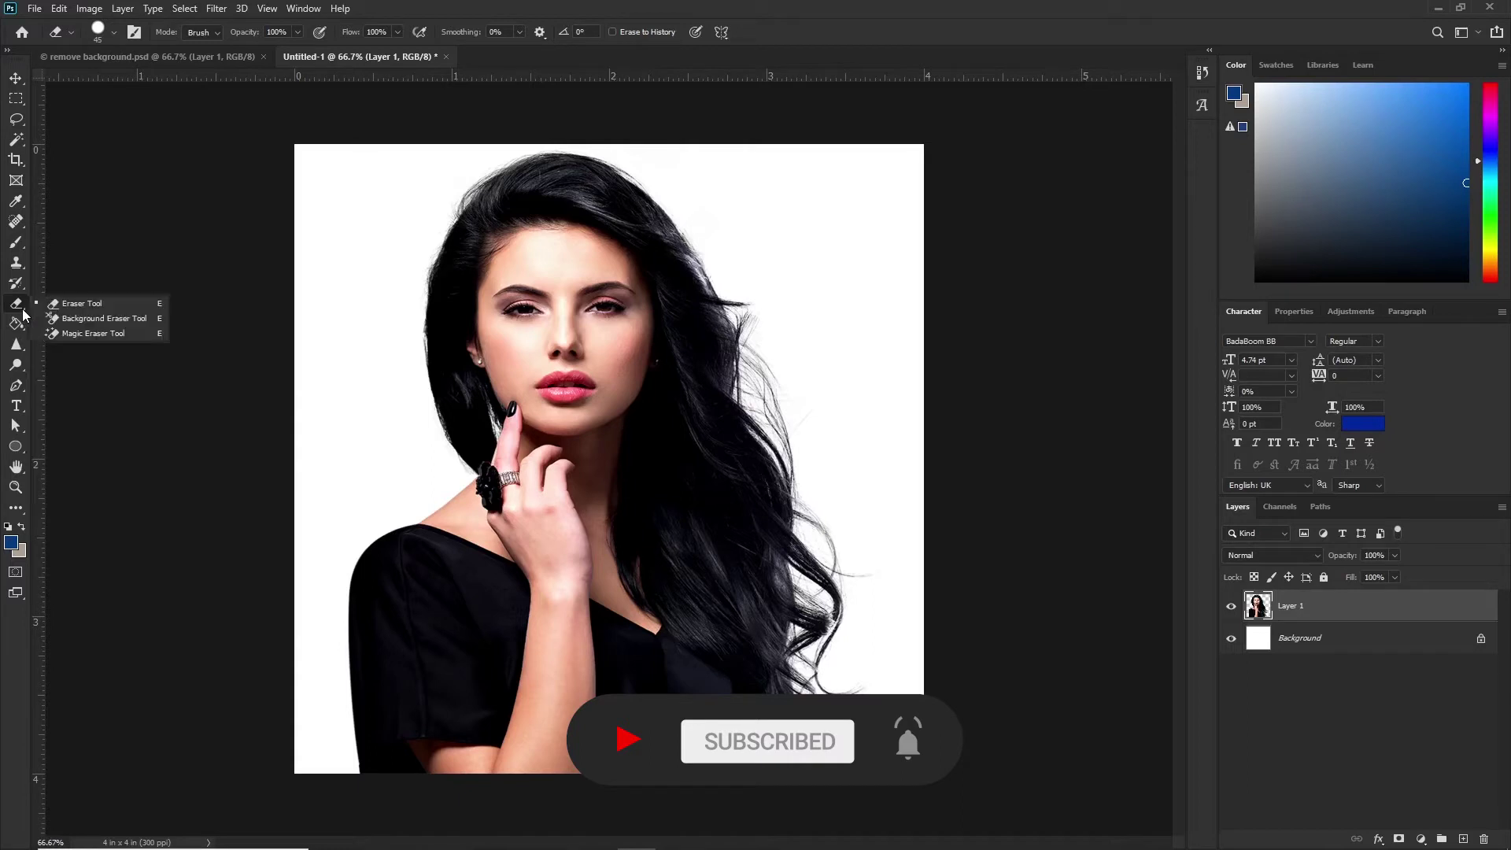
pyautogui.click(75, 318)
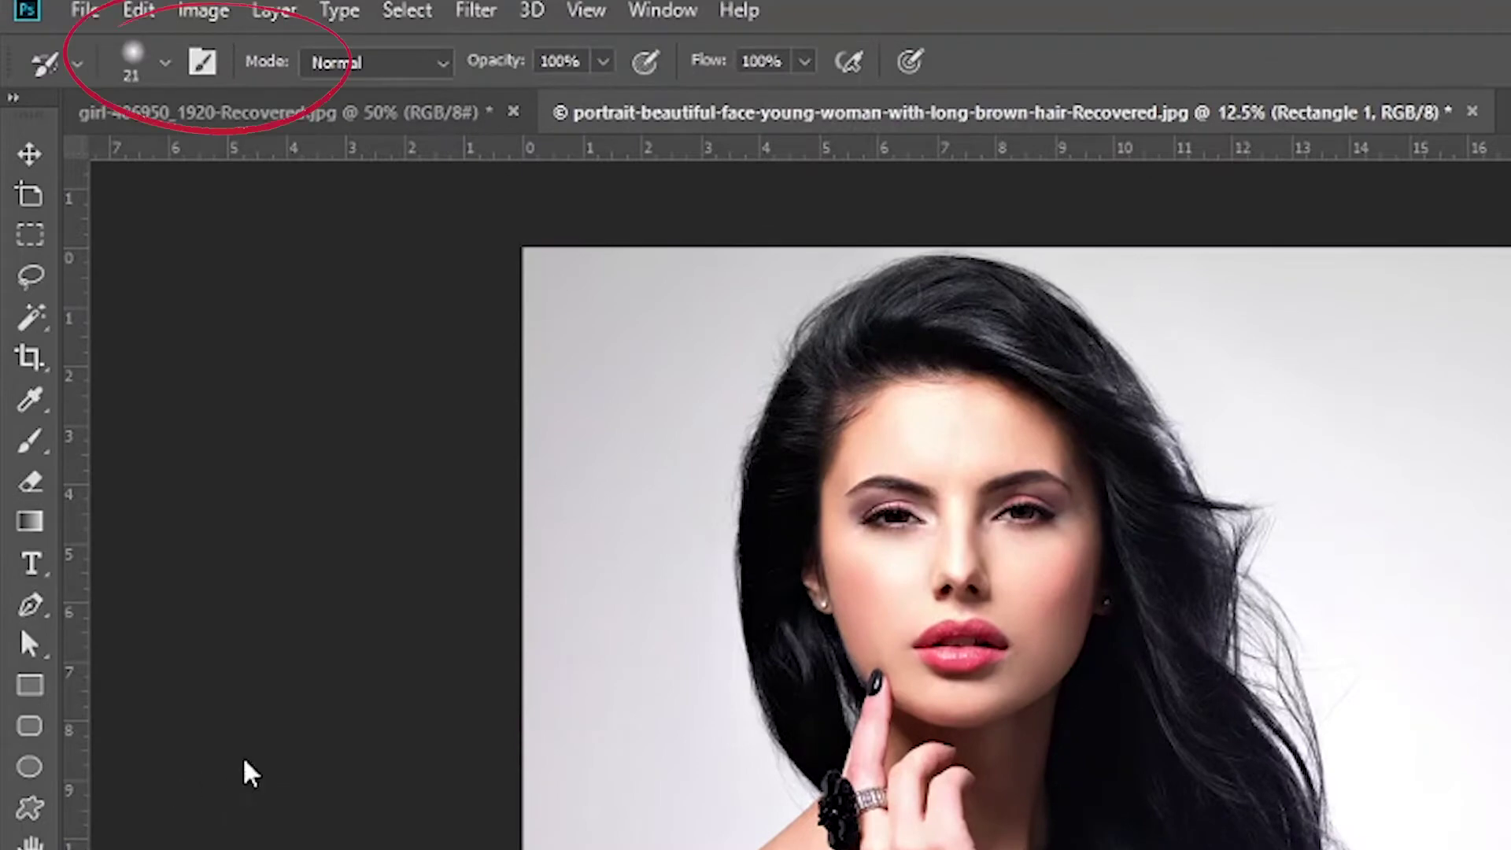
pyautogui.press('e')
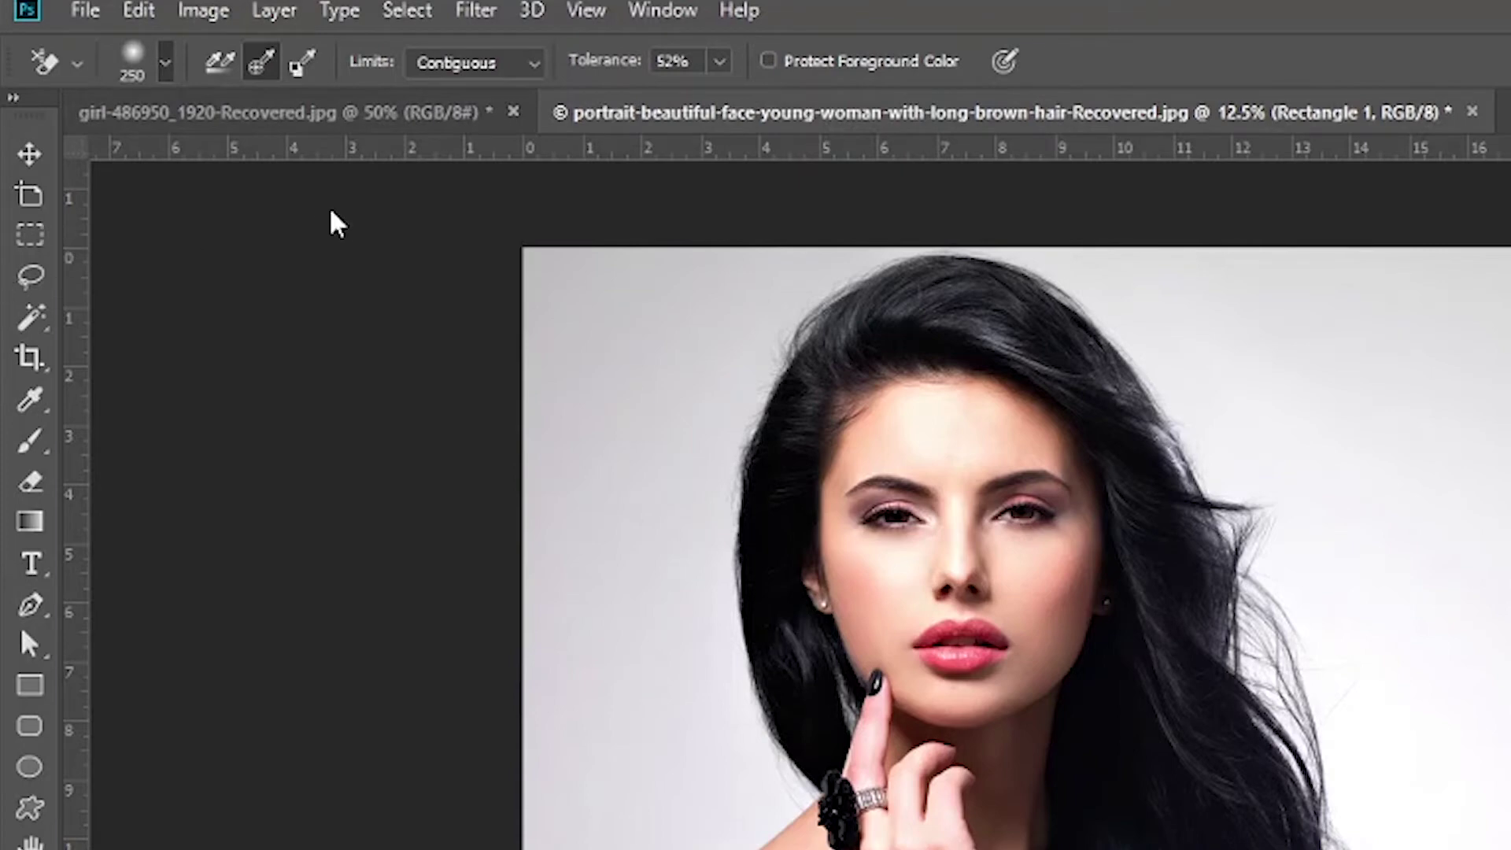
pyautogui.click(620, 64)
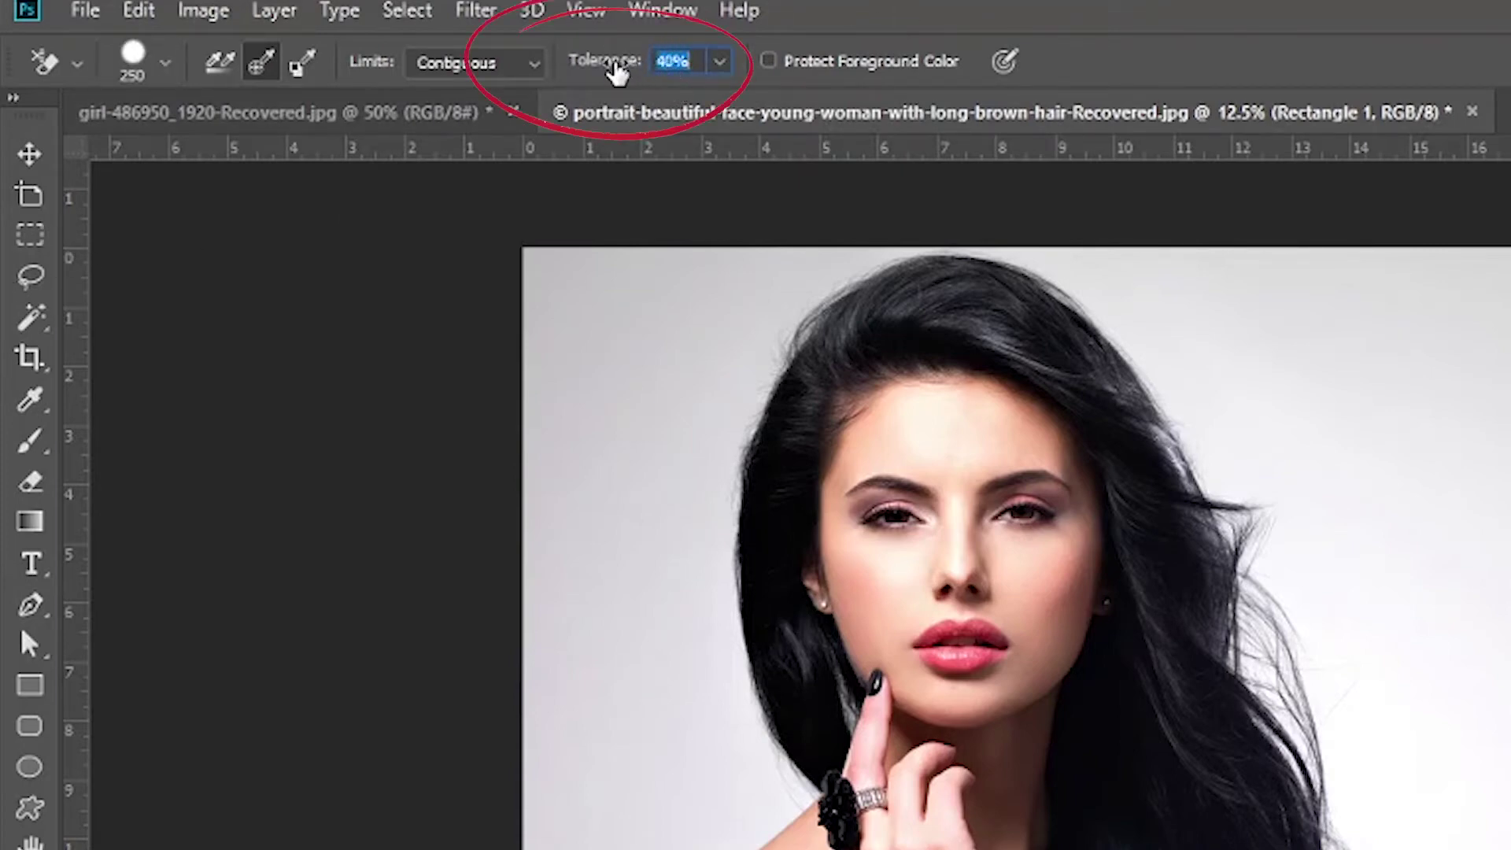
pyautogui.moveTo(596, 72); pyautogui.dragTo(592, 71)
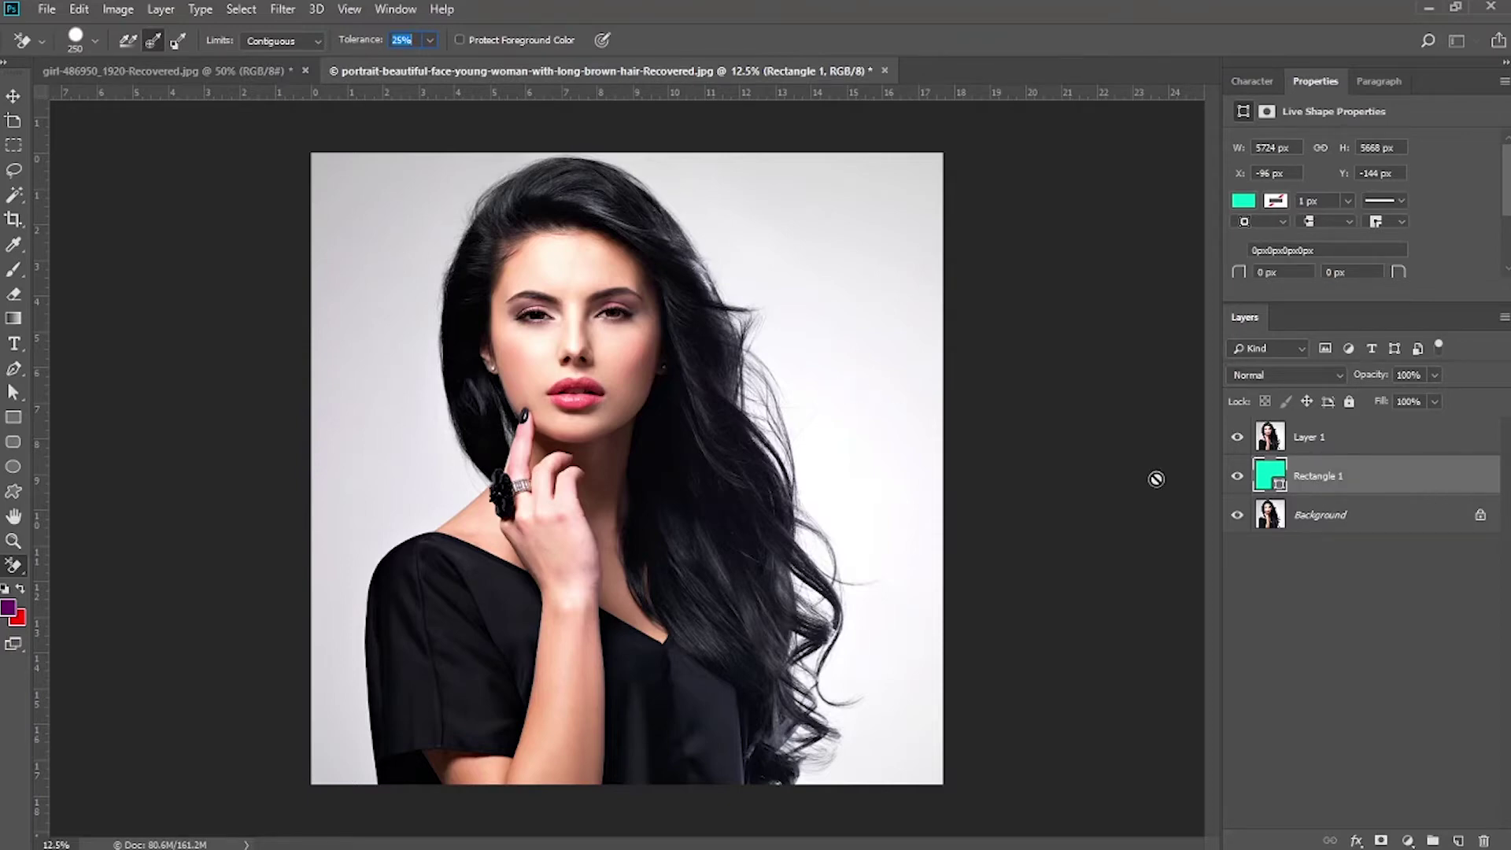
# - Erase the gray background to the left of the head on Layer 1 with the brush enlarged to 800 px
pyautogui.click(1361, 445)
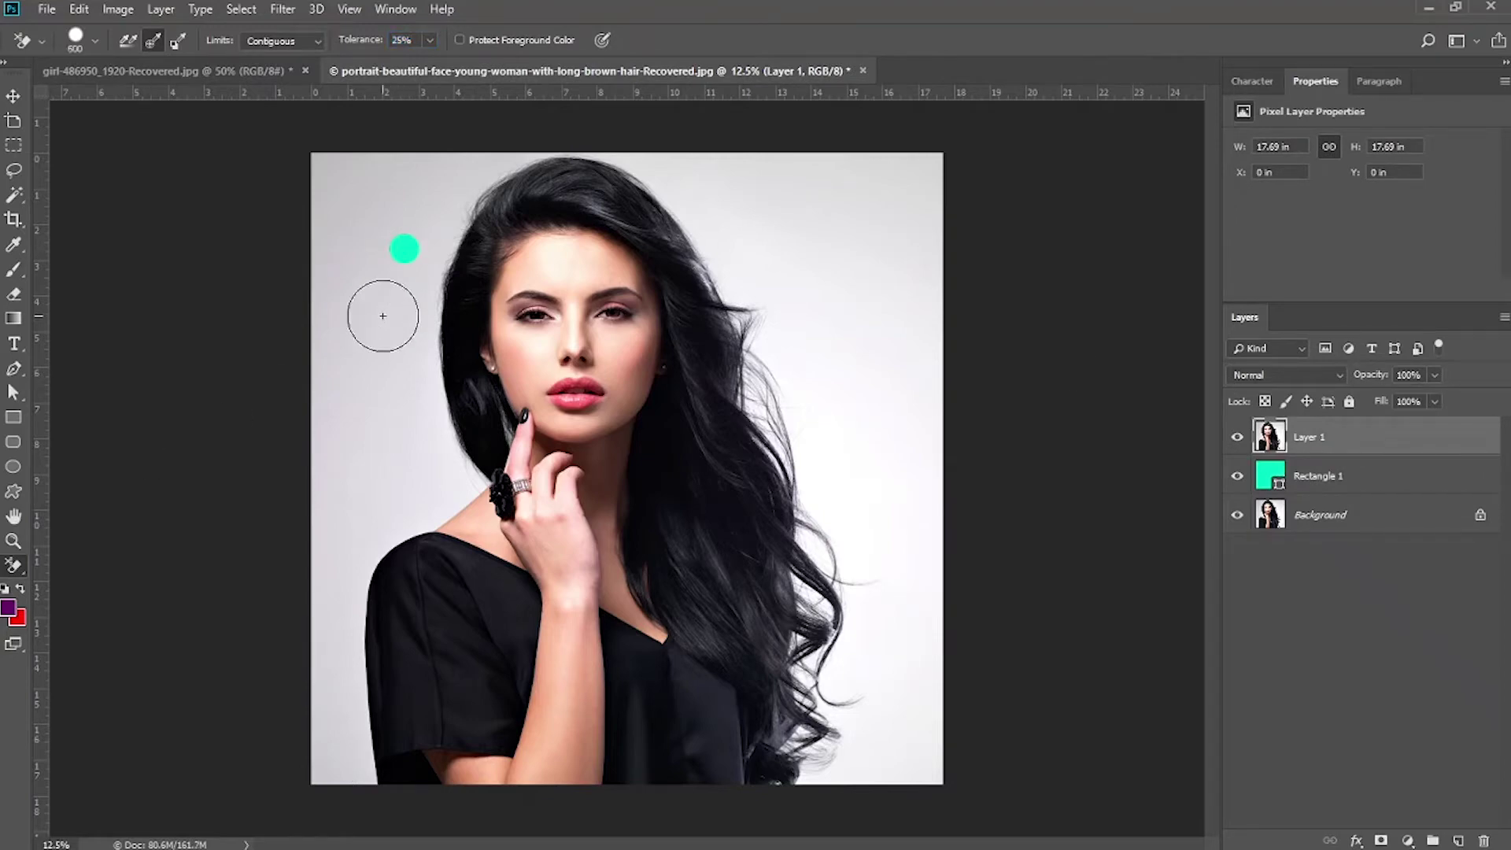
pyautogui.hotkey('ctrl', '+')
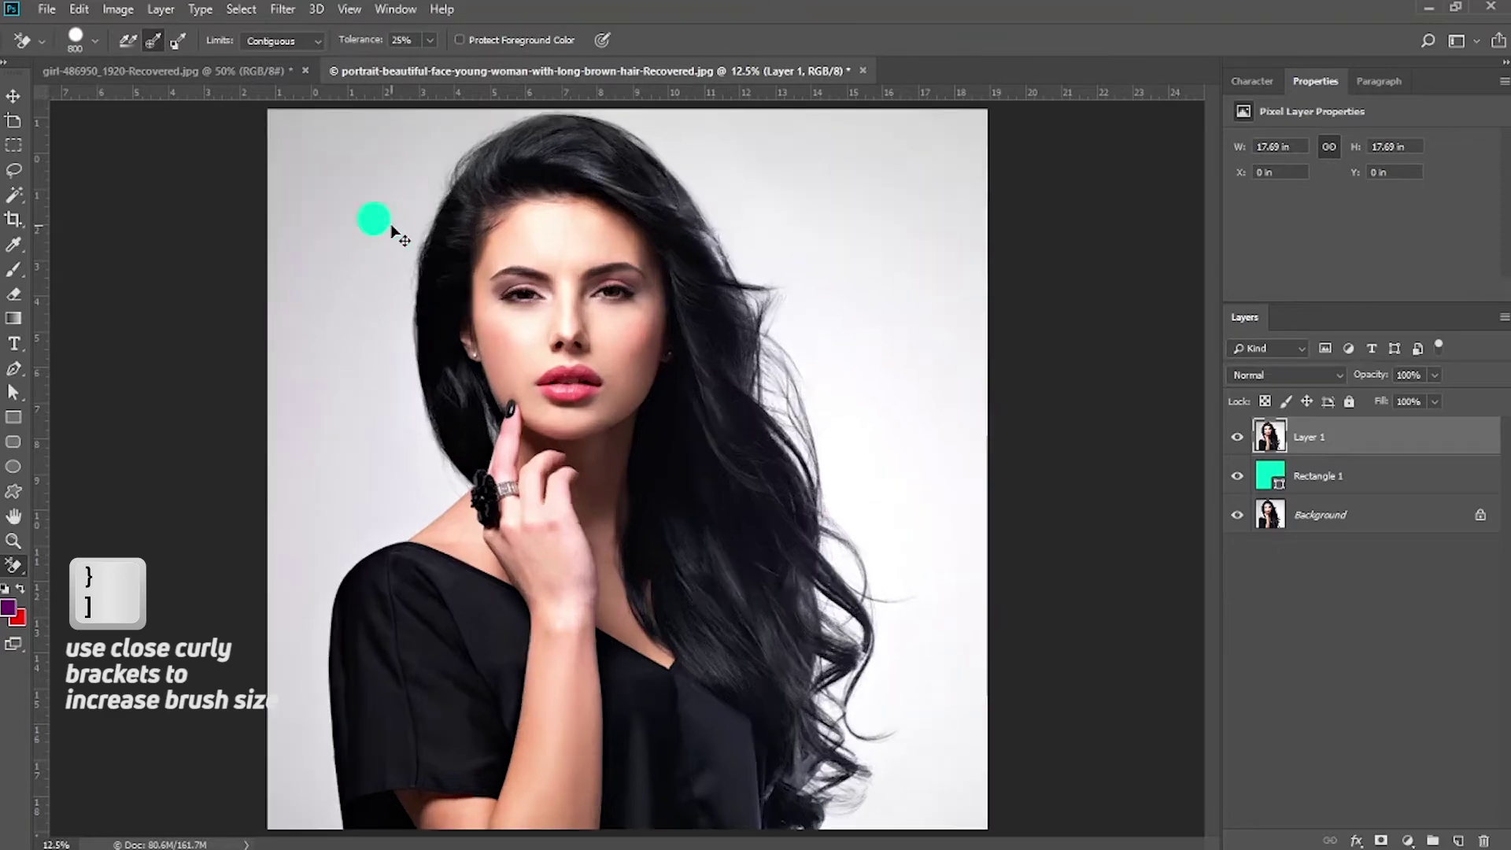
pyautogui.moveTo(346, 275); pyautogui.dragTo(566, 743)
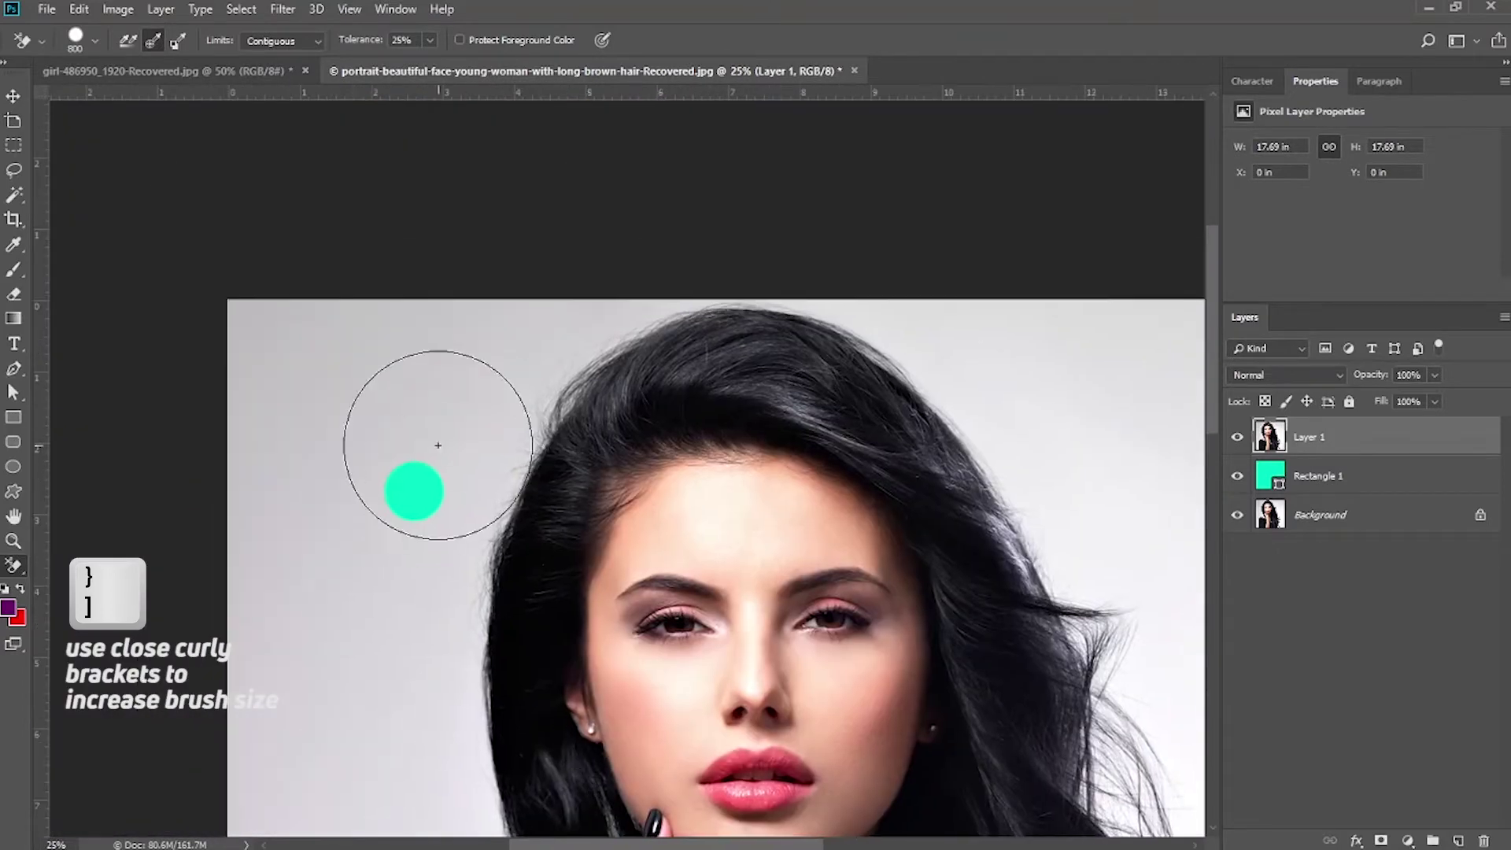
pyautogui.moveTo(438, 432)
pyautogui.mouseDown()
pyautogui.moveTo(508, 371)
pyautogui.moveTo(143, 645)
pyautogui.moveTo(168, 388)
pyautogui.moveTo(364, 573)
pyautogui.moveTo(451, 465)
pyautogui.moveTo(473, 535)
pyautogui.moveTo(540, 320)
pyautogui.moveTo(590, 304)
pyautogui.mouseUp()
pyautogui.moveTo(354, 559); pyautogui.dragTo(429, 380)
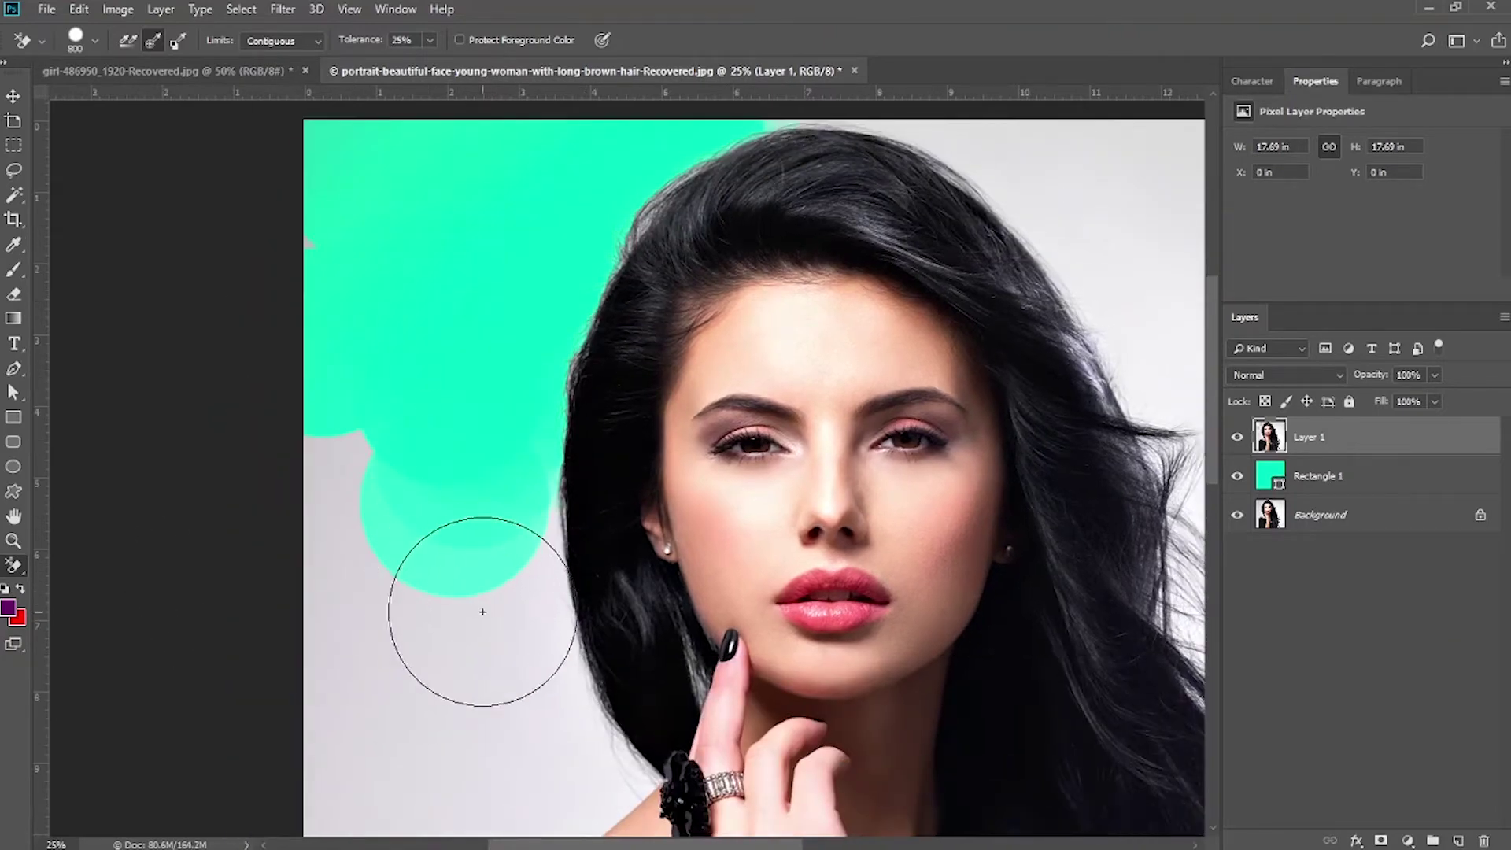
pyautogui.moveTo(533, 590); pyautogui.dragTo(550, 488)
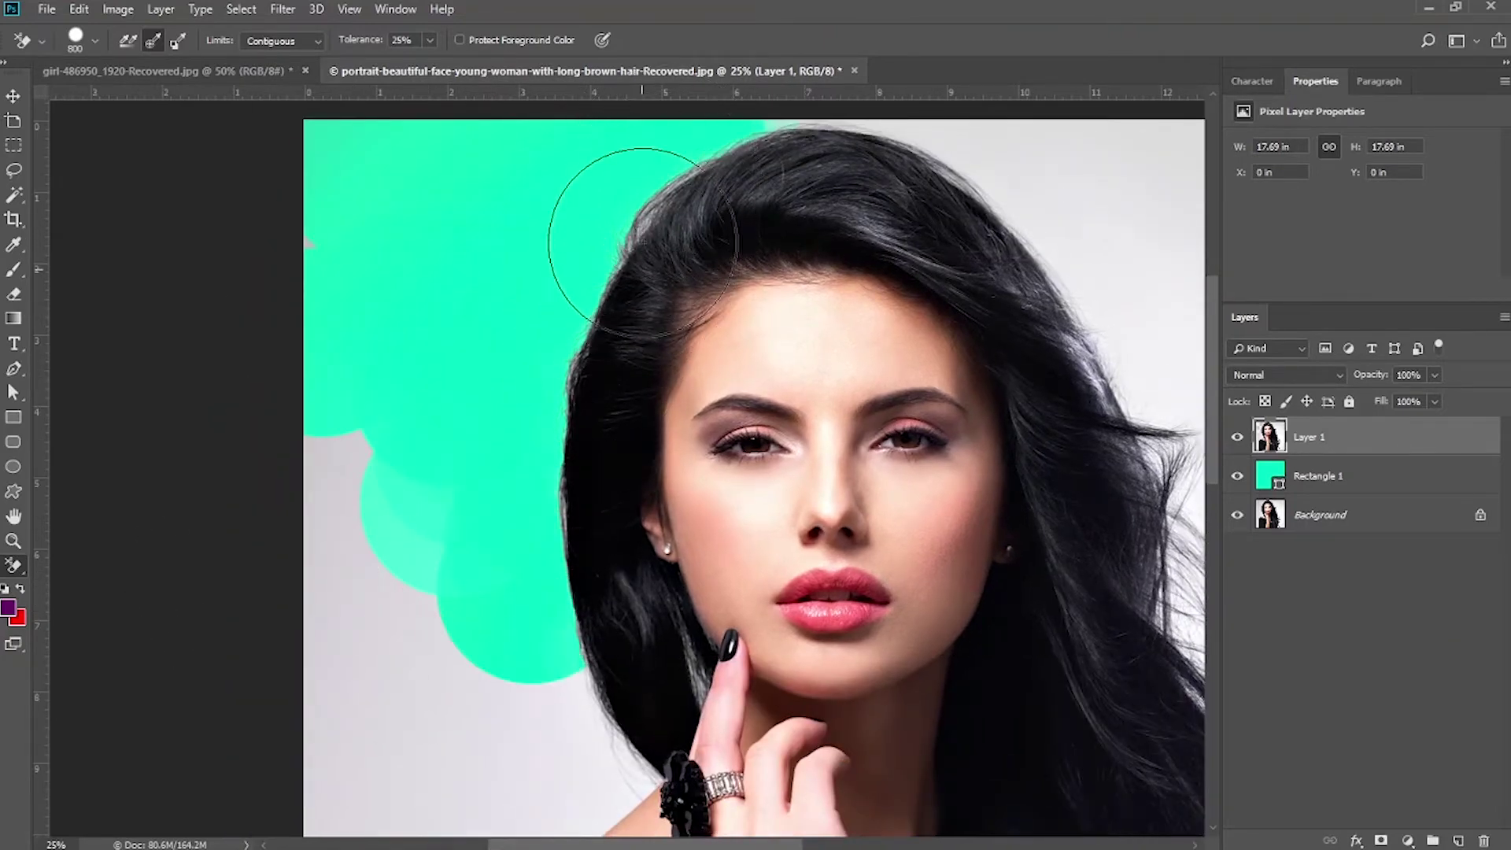
pyautogui.moveTo(409, 508)
pyautogui.mouseDown()
pyautogui.moveTo(461, 759)
pyautogui.moveTo(214, 701)
pyautogui.moveTo(326, 558)
pyautogui.moveTo(318, 580)
pyautogui.moveTo(381, 520)
pyautogui.mouseUp()
# - Erase the gray background above the head and beside the upper right hair, raising the eraser tolerance to 30%
pyautogui.moveTo(739, 235); pyautogui.dragTo(583, 401)
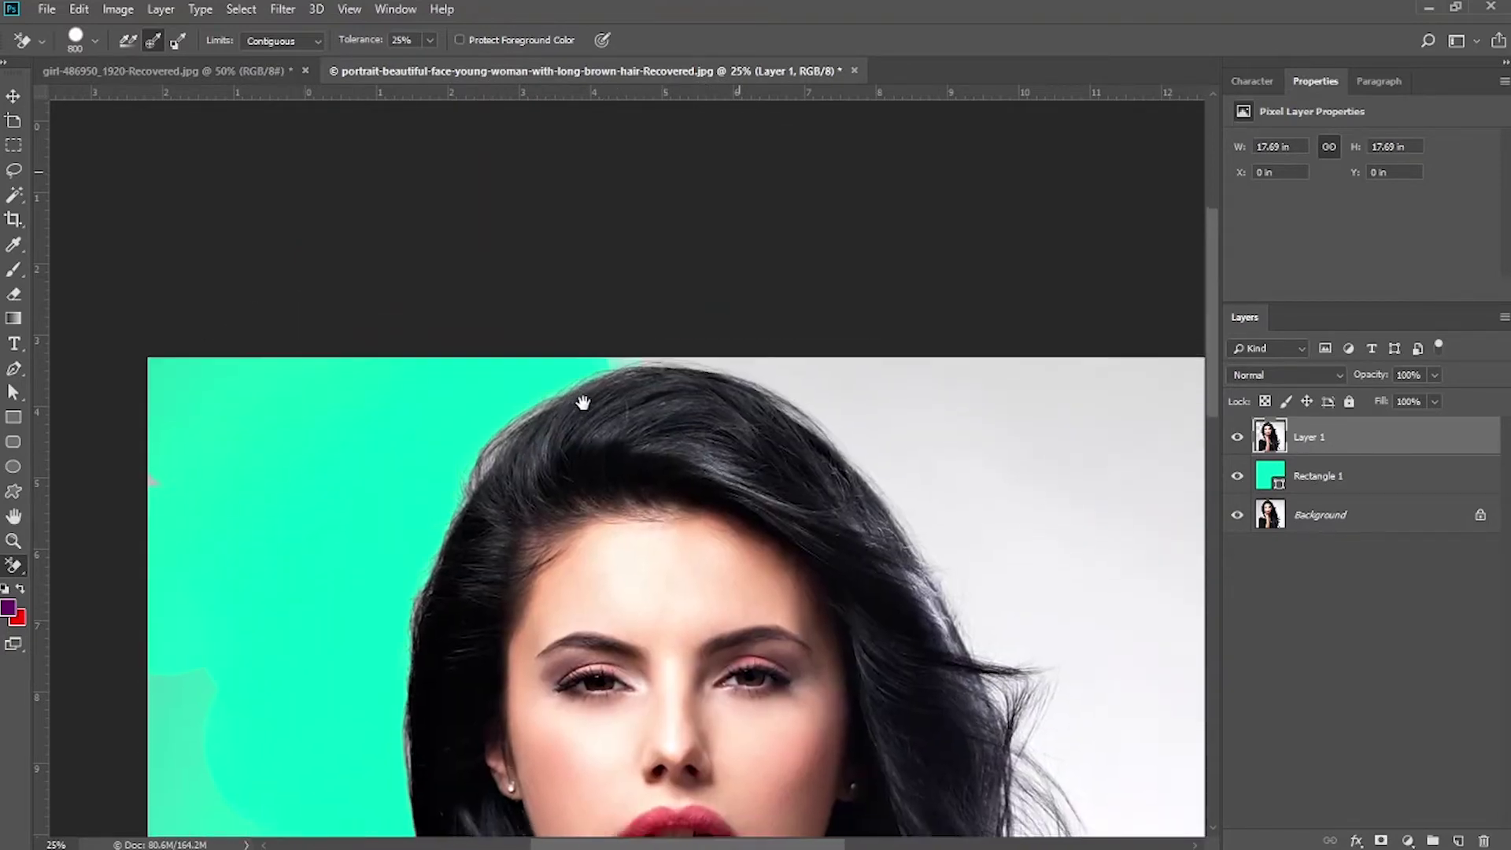
pyautogui.click(897, 404)
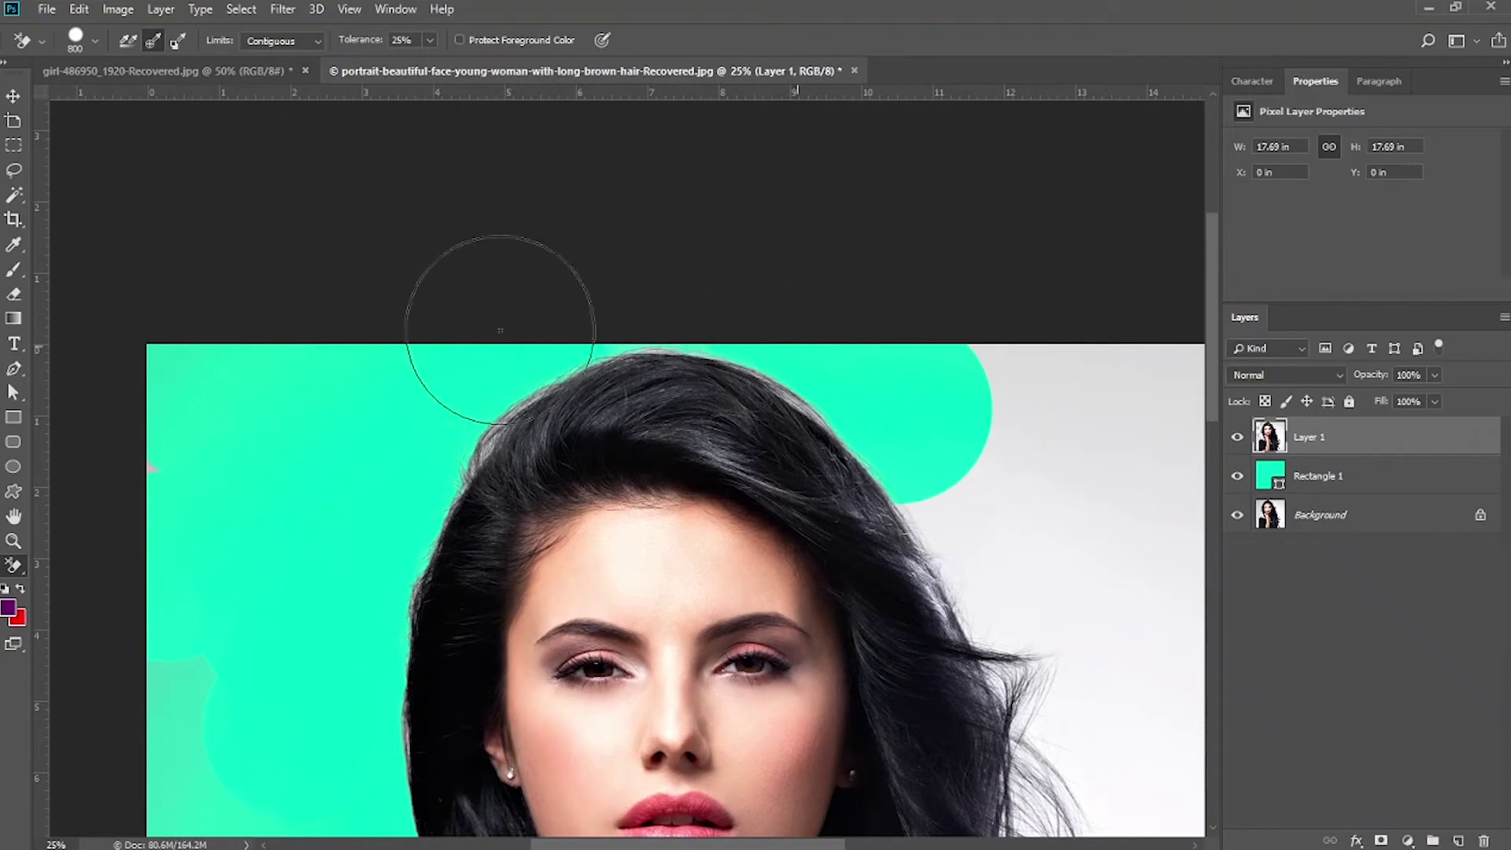
pyautogui.moveTo(897, 405); pyautogui.dragTo(1165, 486)
pyautogui.click(993, 360)
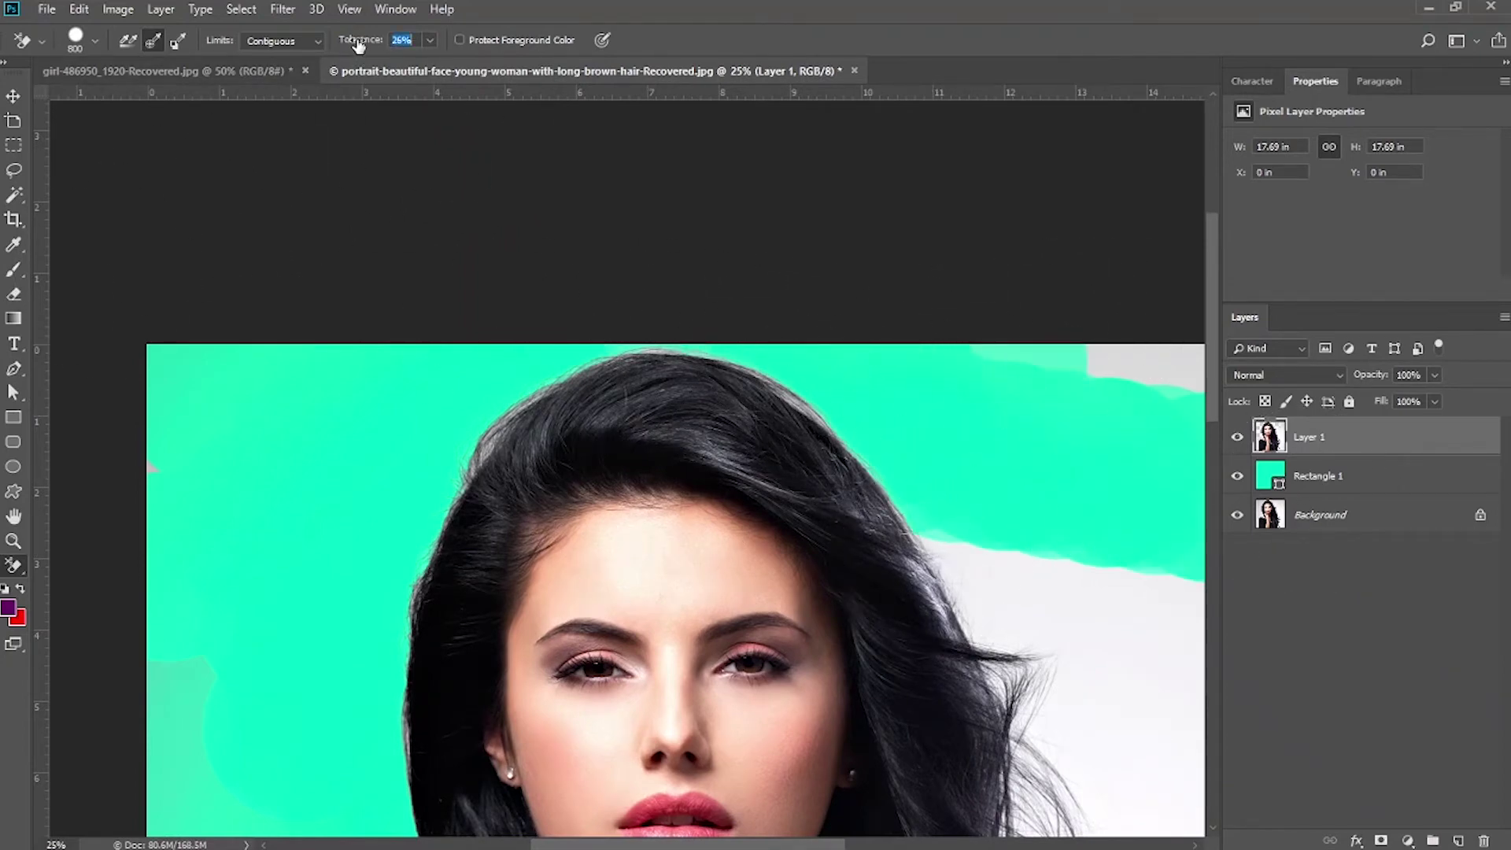
pyautogui.moveTo(1065, 533)
pyautogui.mouseDown()
pyautogui.moveTo(1036, 579)
pyautogui.moveTo(870, 422)
pyautogui.mouseUp()
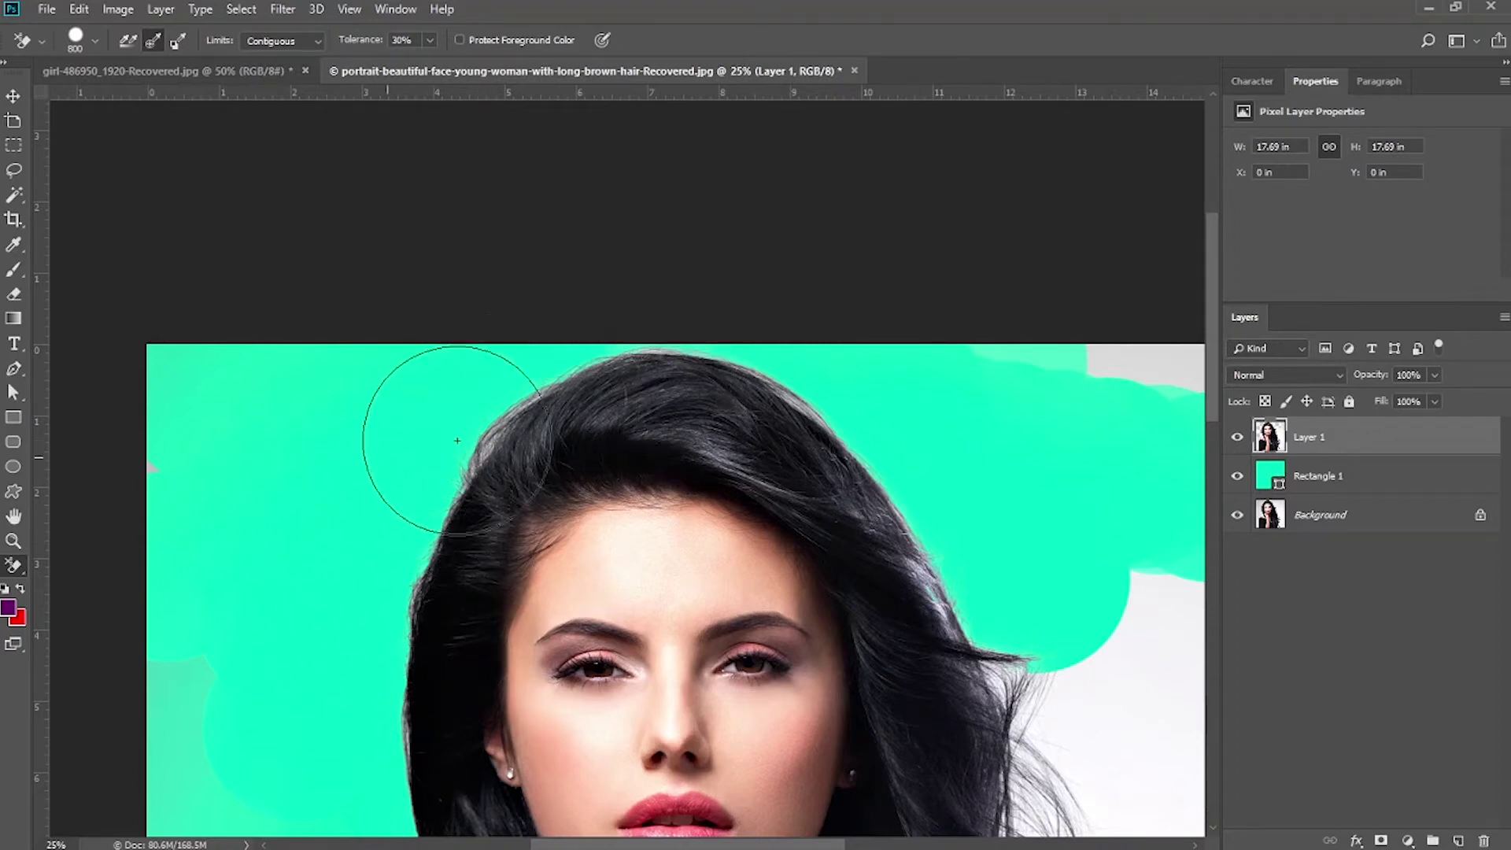
# - Reduce the eraser brush to 400 px and the tolerance to 11%, and erase the gray remnants in the upper left hair
pyautogui.scroll(4, 358, 340)
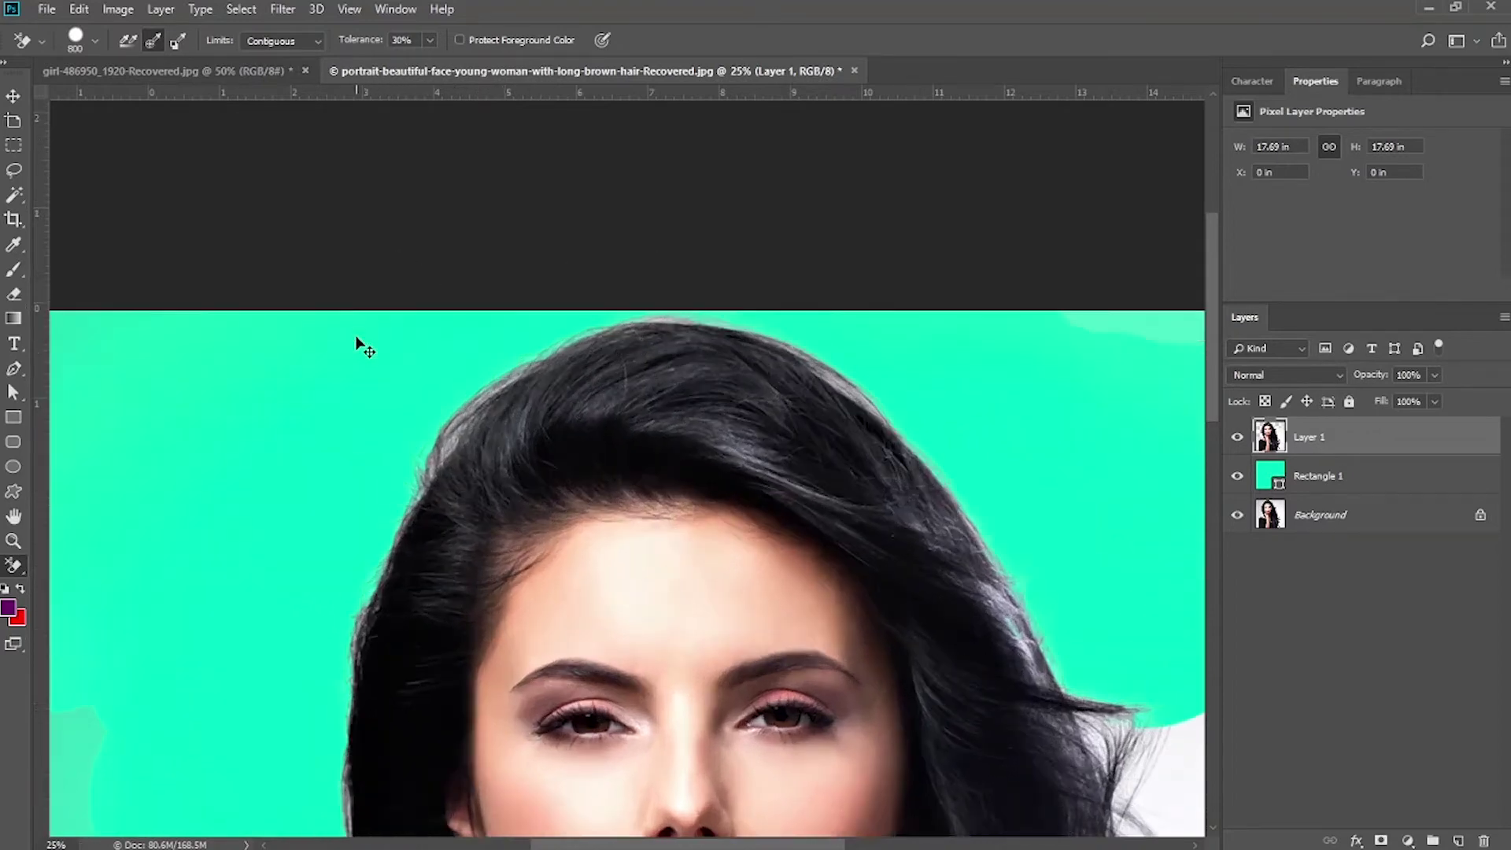
pyautogui.moveTo(326, 354)
pyautogui.mouseDown()
pyautogui.moveTo(913, 359)
pyautogui.moveTo(467, 378)
pyautogui.mouseUp()
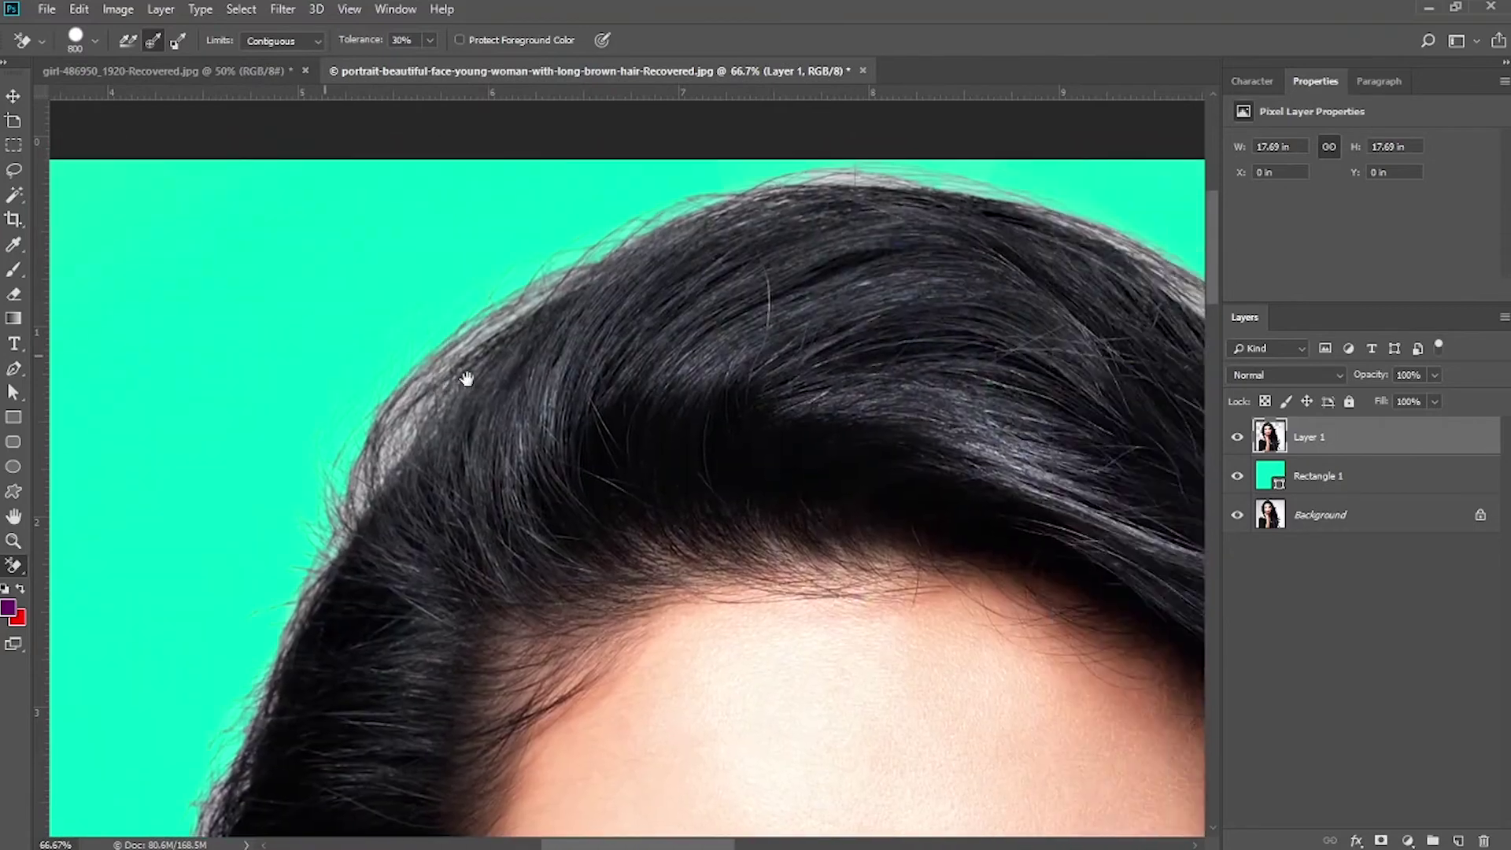
pyautogui.press('[')
pyautogui.press('[')
pyautogui.press('[')
pyautogui.press('[')
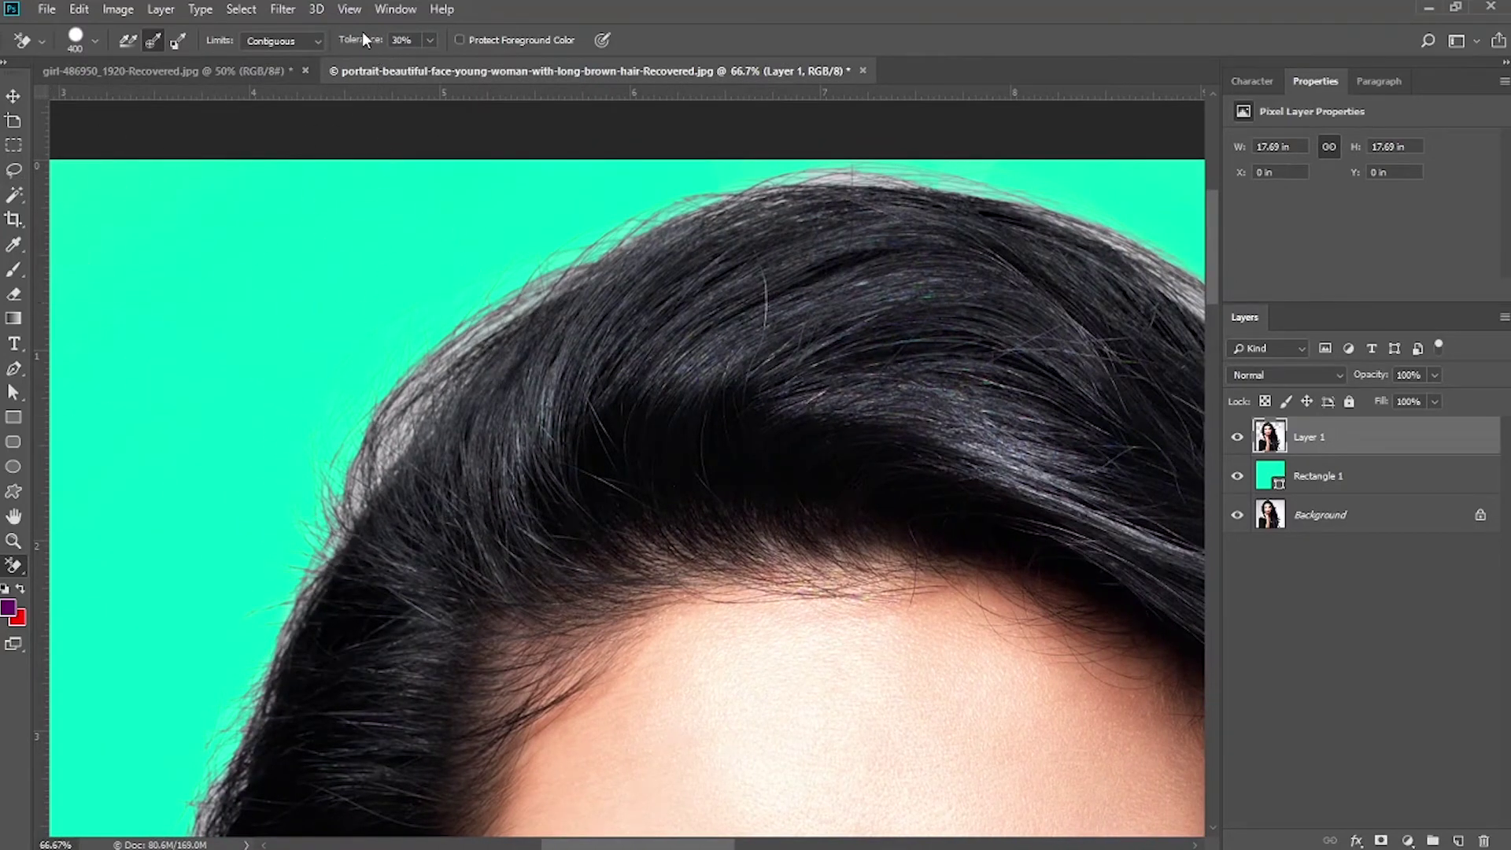
pyautogui.moveTo(362, 37); pyautogui.dragTo(347, 45)
pyautogui.click(381, 439)
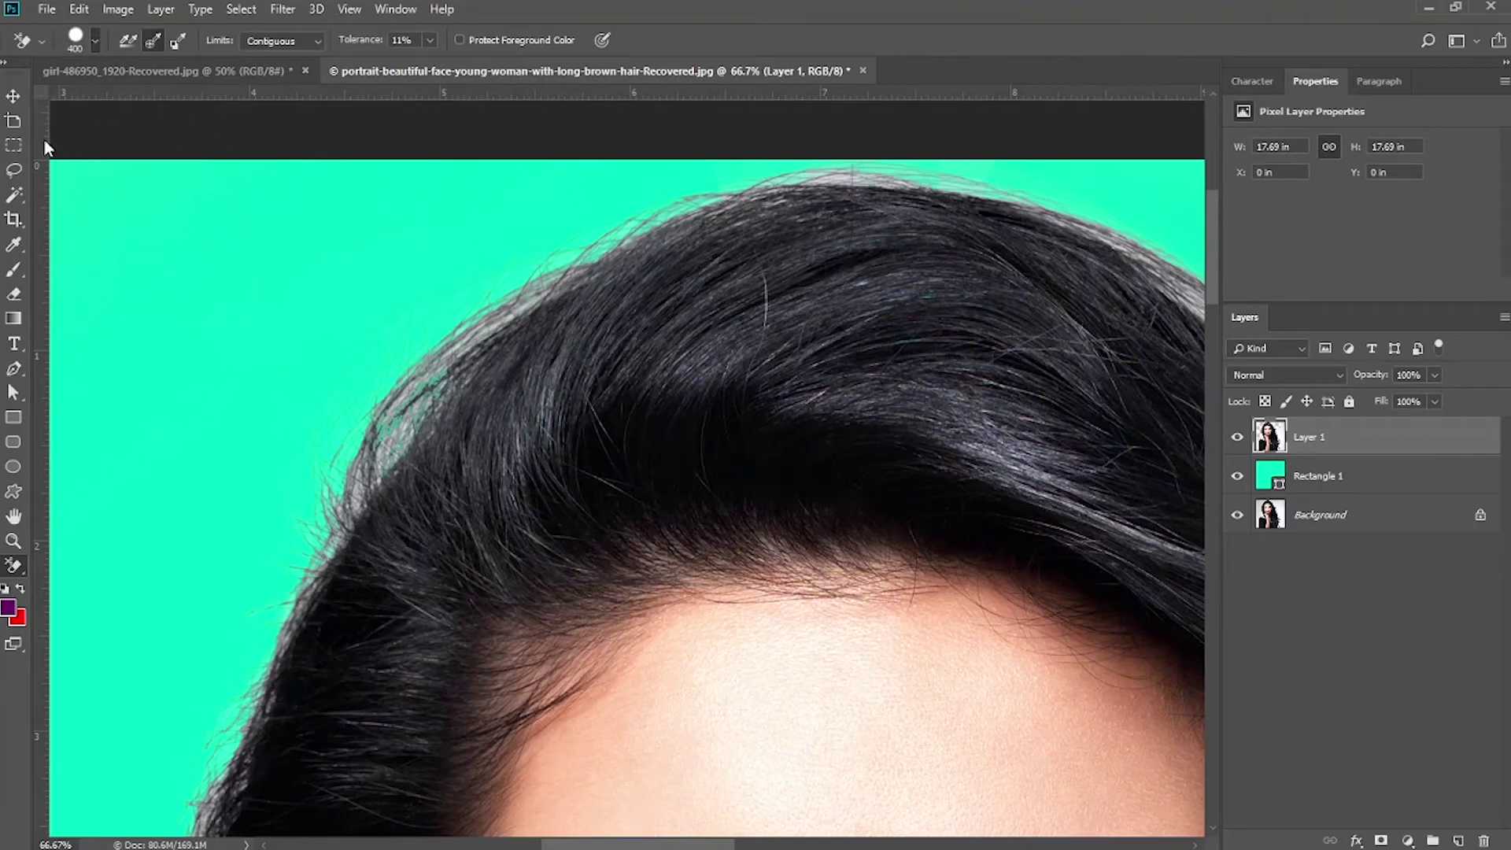
# - Soften the eraser brush and erase the remaining gray between the strands along the upper left edge of the hair
pyautogui.hotkey('shift', '[')
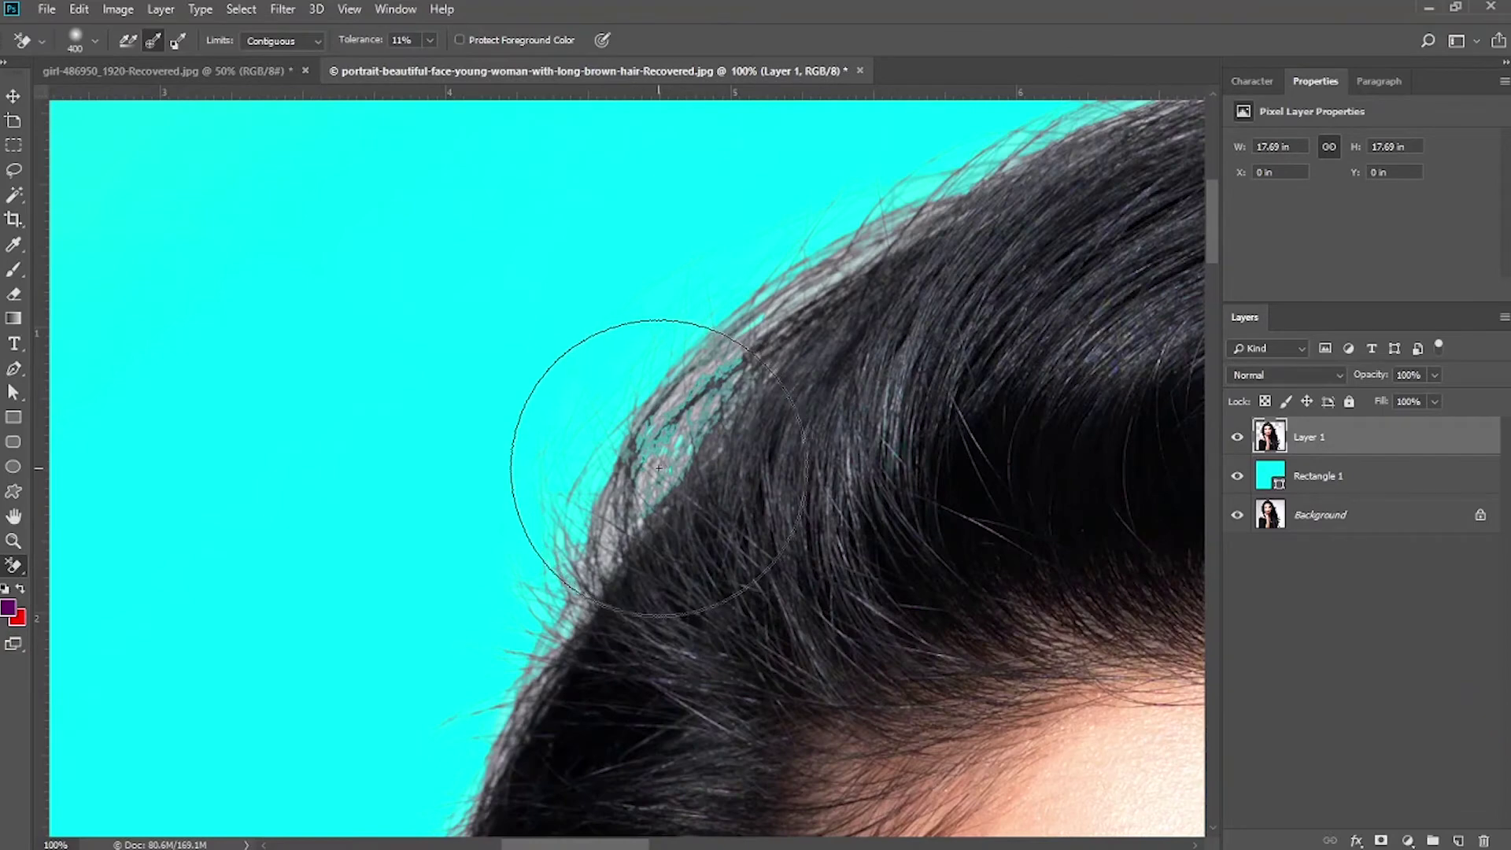
pyautogui.moveTo(634, 432); pyautogui.dragTo(618, 520)
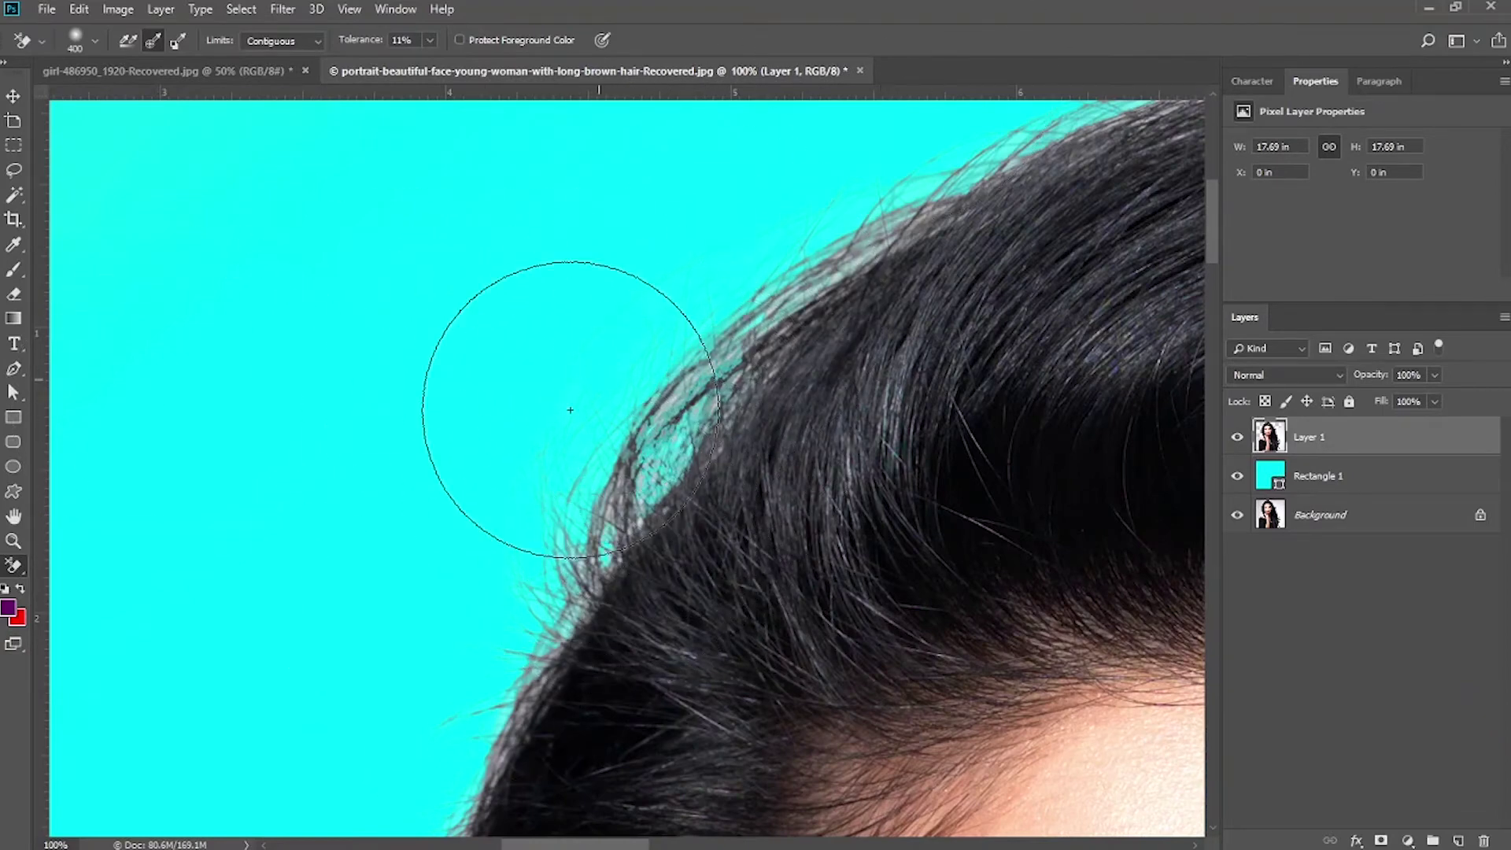
pyautogui.scroll(-3, 570, 408)
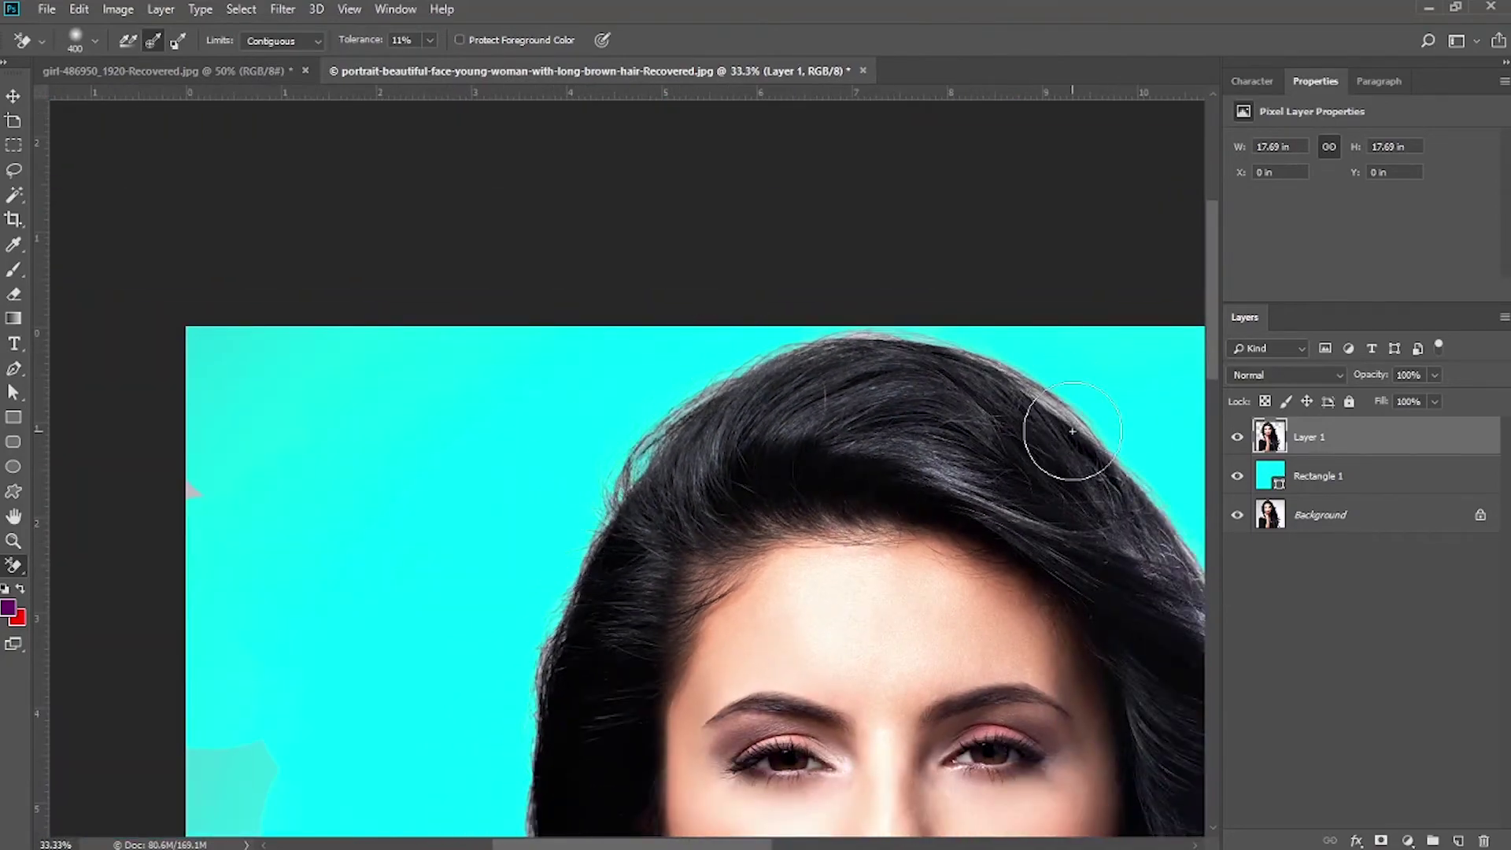
# - Set the eraser tolerance to 46% and erase the background left of the hair down to the shoulder
pyautogui.scroll(1, 1055, 432)
pyautogui.moveTo(382, 36); pyautogui.dragTo(410, 35)
pyautogui.moveTo(381, 338); pyautogui.dragTo(873, 197)
pyautogui.moveTo(411, 675); pyautogui.dragTo(823, 267)
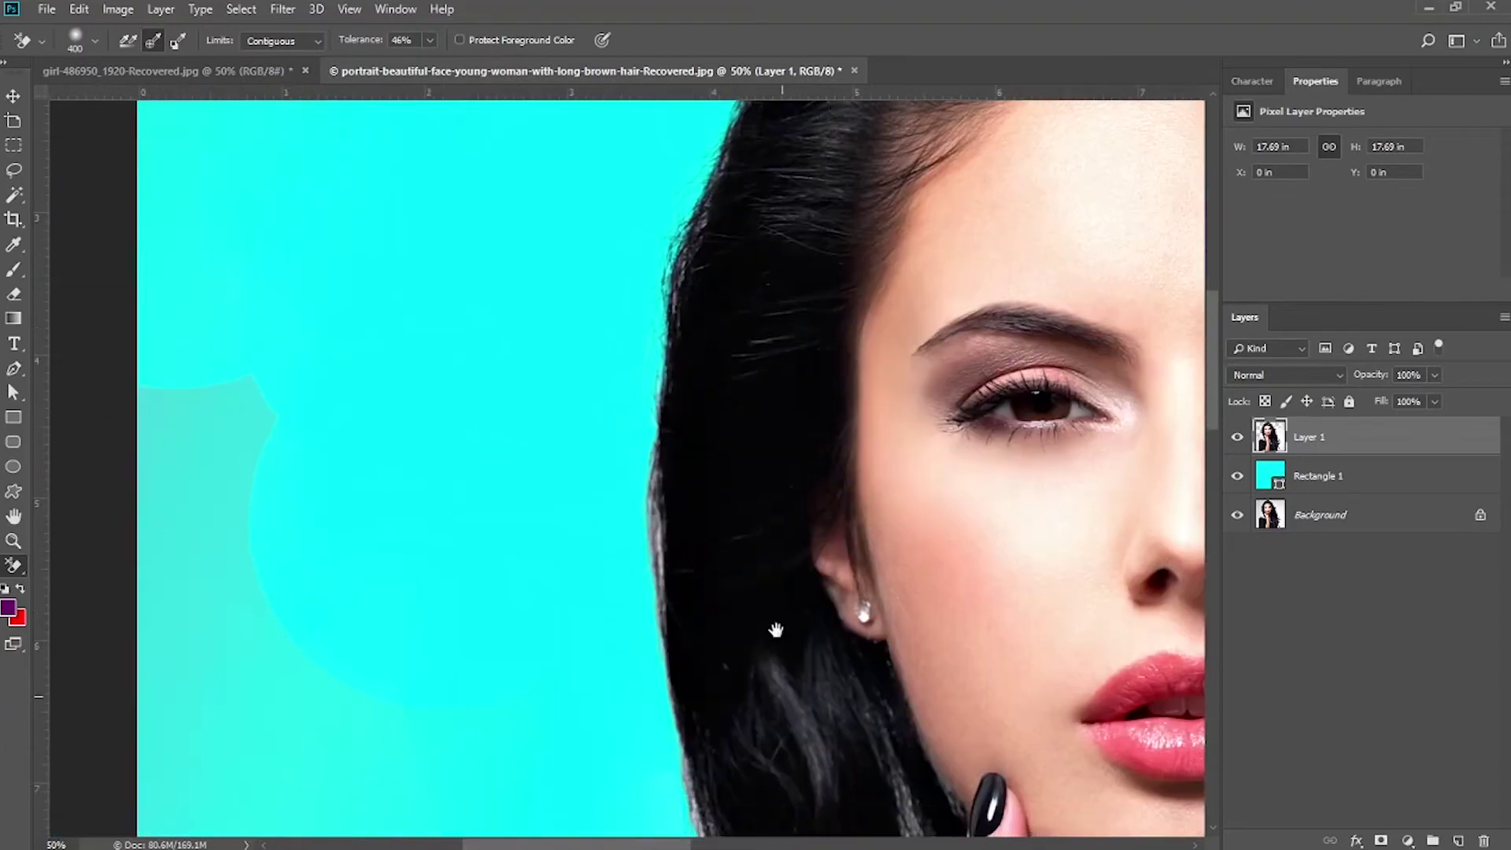
pyautogui.moveTo(776, 630); pyautogui.dragTo(731, 441)
pyautogui.scroll(-10, 719, 286)
pyautogui.hscroll(-3, 598, 427)
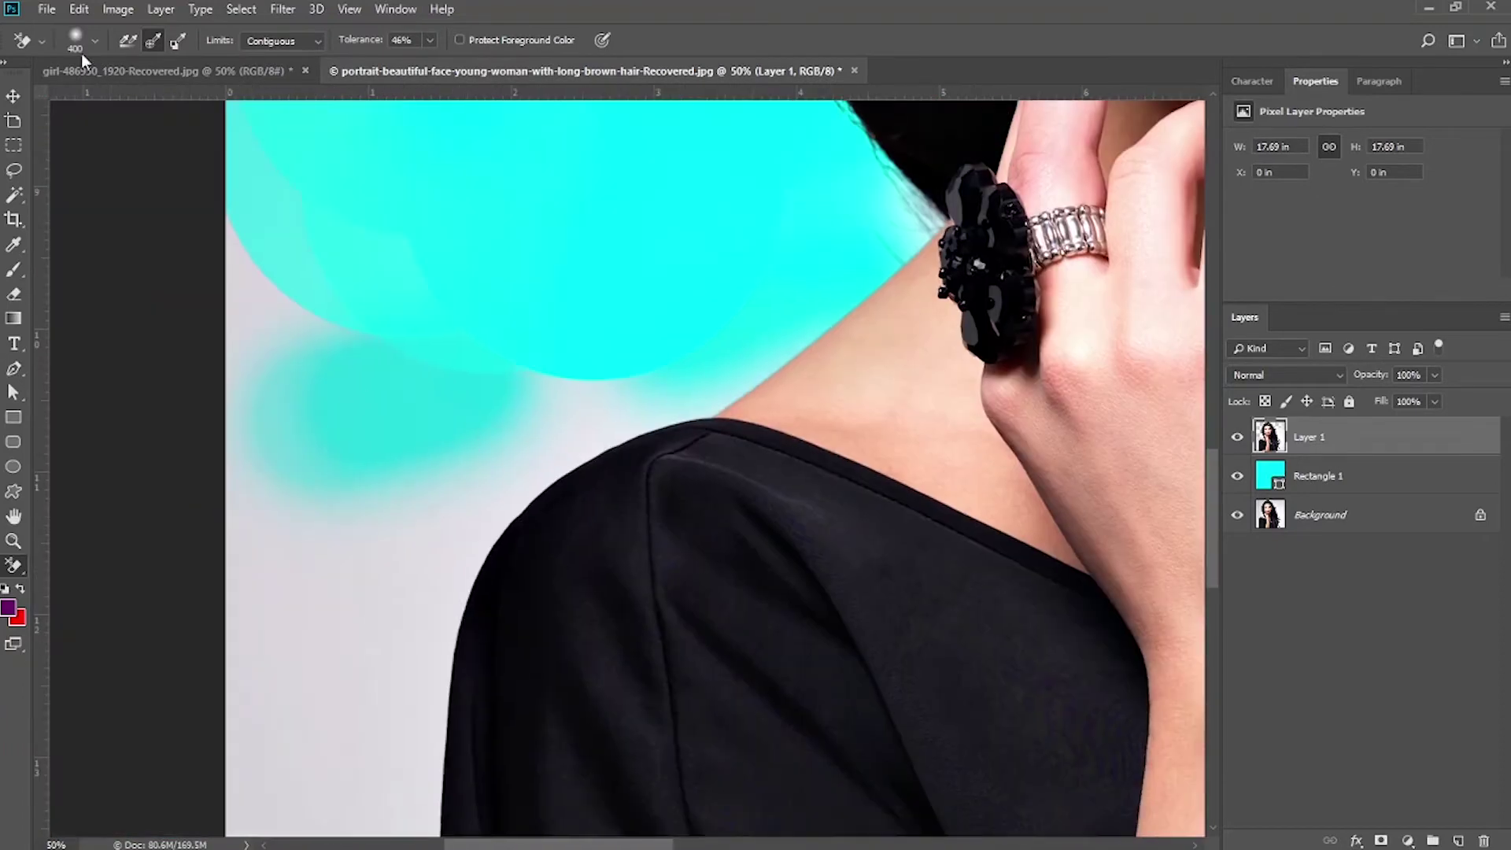
# - Erase the gray background to the left of the black sleeve with a hard 400 px eraser brush
pyautogui.scroll(-10, 534, 314)
pyautogui.hscroll(-3, 533, 314)
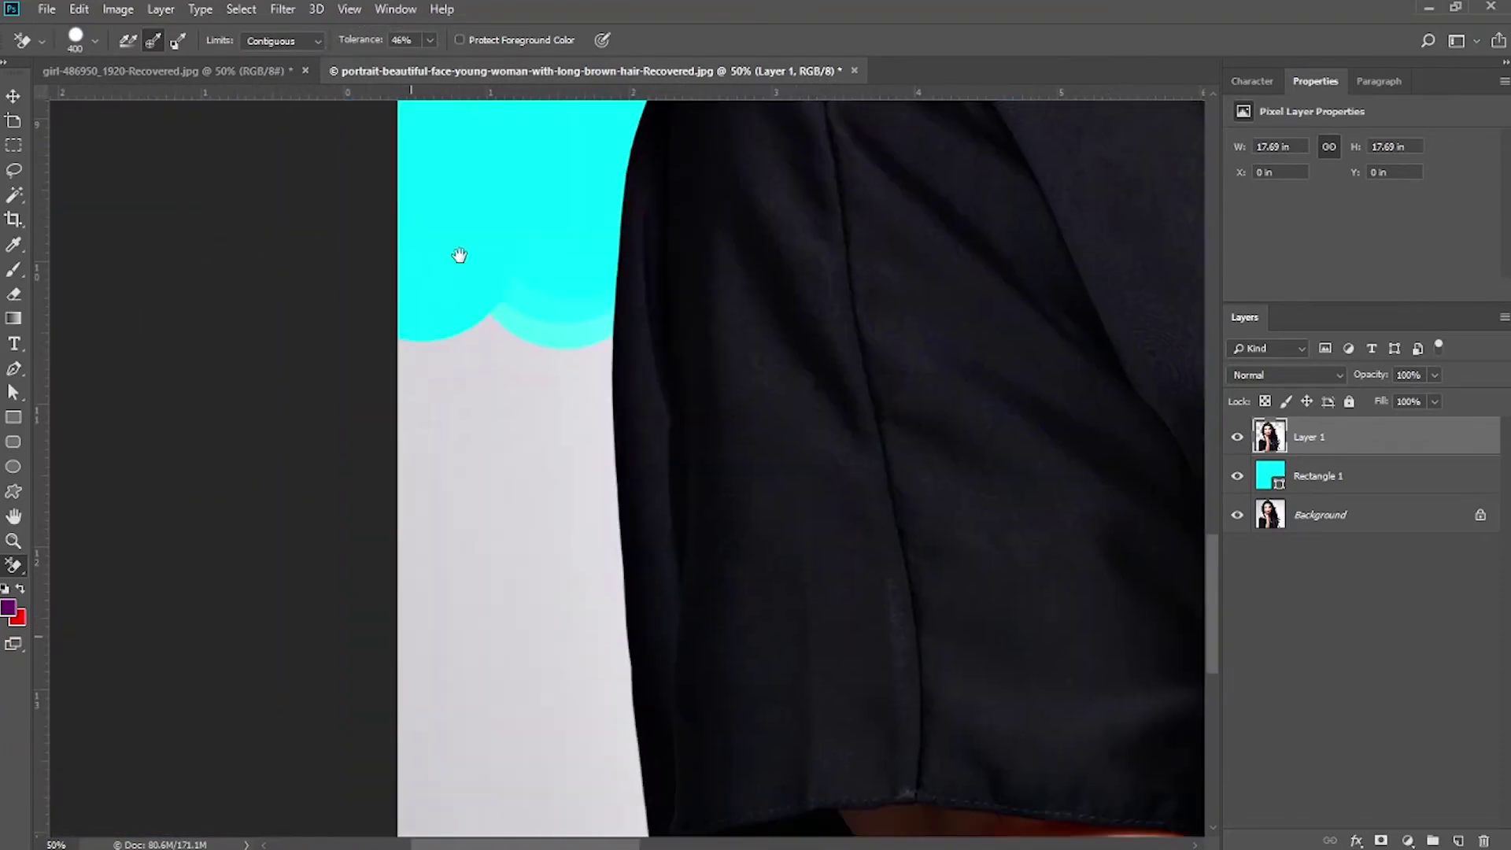
pyautogui.click(453, 360)
pyautogui.moveTo(569, 580); pyautogui.dragTo(425, 598)
# - Erase the light background to the right of the hair at cheek level with the hard 400 px eraser brush
pyautogui.hotkey('ctrl', '-')
pyautogui.moveTo(865, 197); pyautogui.dragTo(202, 742)
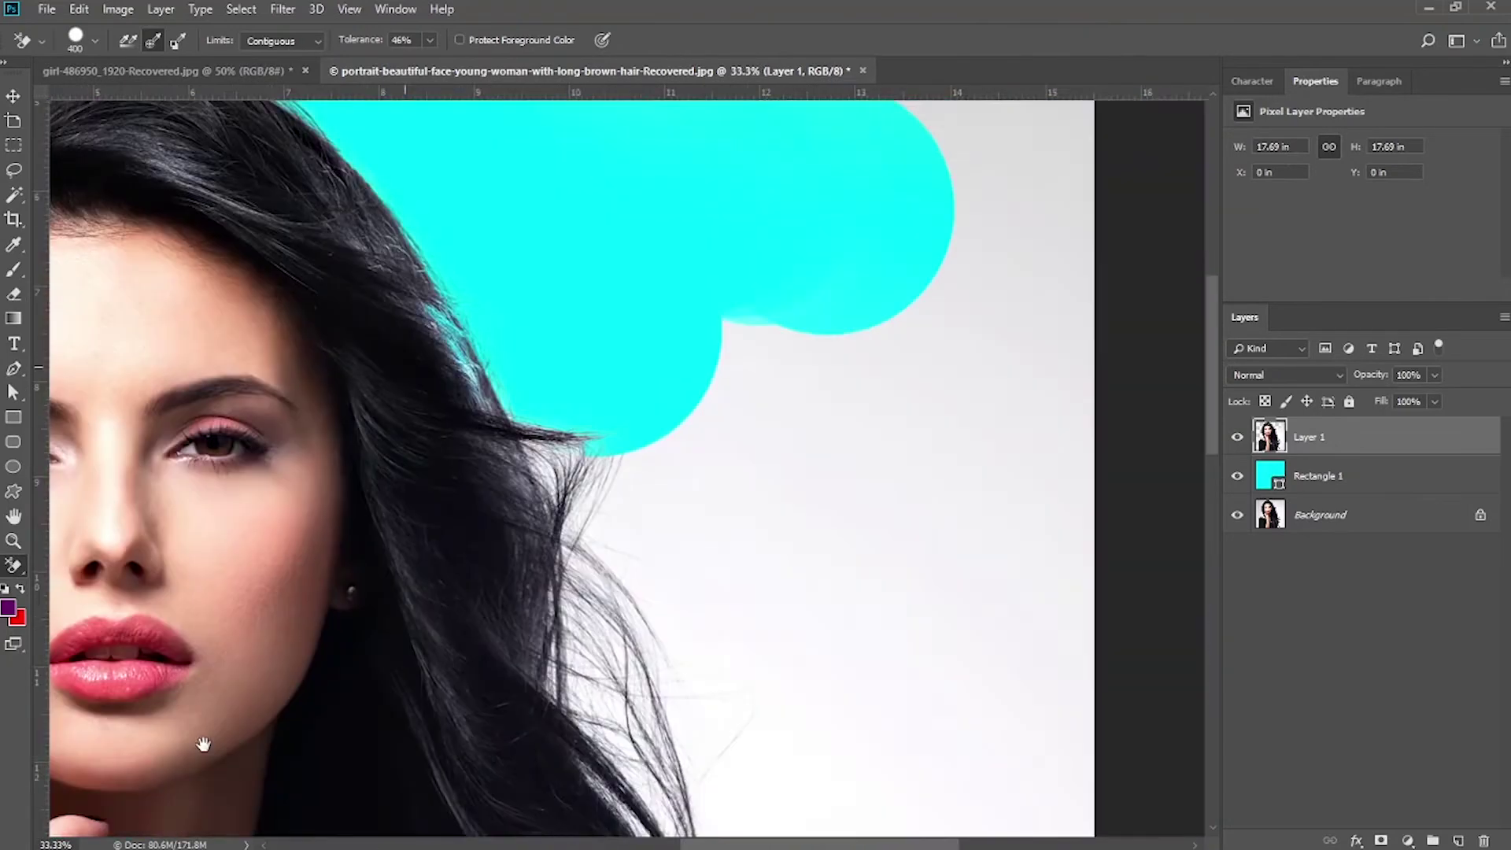
pyautogui.hotkey('ctrl', '+')
pyautogui.hotkey('ctrl', '+')
pyautogui.click(629, 523)
pyautogui.click(779, 543)
pyautogui.click(771, 689)
pyautogui.click(567, 621)
pyautogui.click(940, 314)
pyautogui.click(1031, 236)
pyautogui.click(941, 449)
pyautogui.click(949, 582)
pyautogui.moveTo(623, 709); pyautogui.dragTo(735, 344)
pyautogui.click(640, 535)
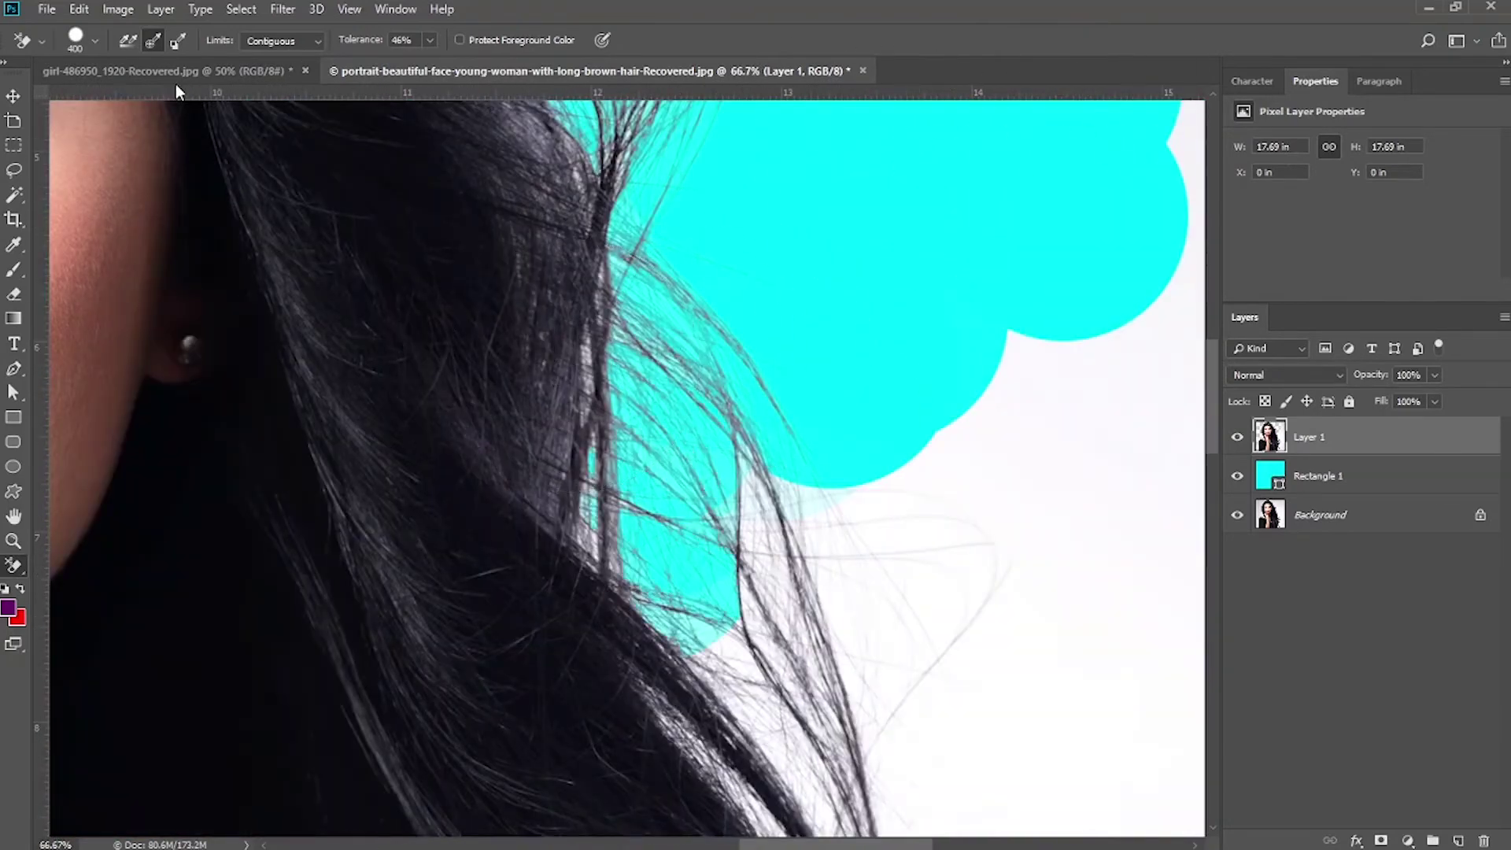
# - Soften the eraser brush and erase the light background around the loose strands to the right of the earring
pyautogui.click(94, 40)
pyautogui.click(853, 554)
pyautogui.moveTo(913, 543); pyautogui.dragTo(846, 704)
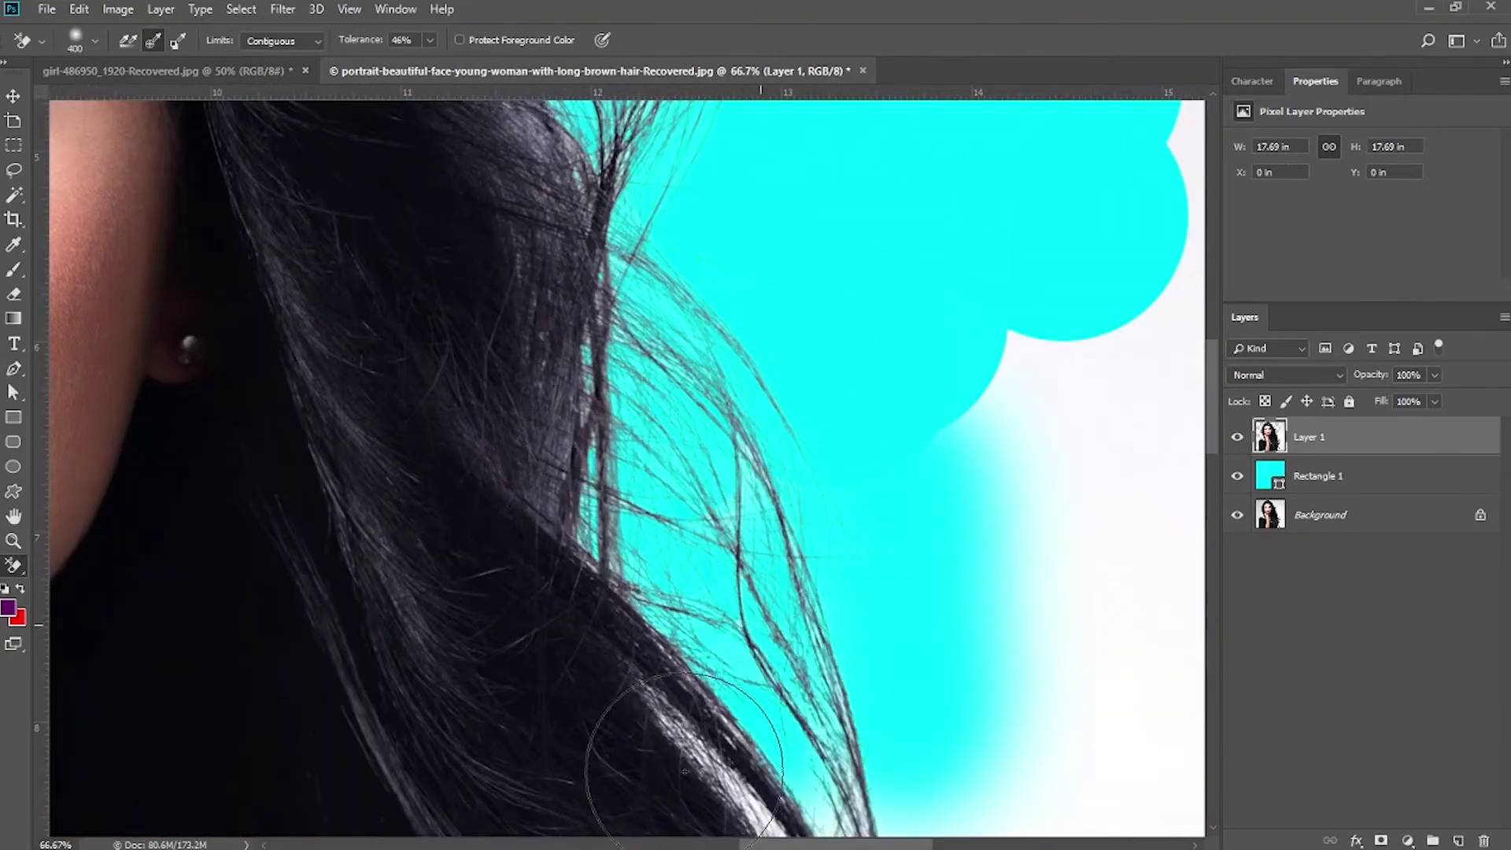
# - Erase the background along and between the strands down the right side of the hair
pyautogui.moveTo(675, 758); pyautogui.dragTo(561, 368)
pyautogui.moveTo(822, 645); pyautogui.dragTo(651, 316)
pyautogui.click(940, 260)
pyautogui.click(854, 640)
pyautogui.moveTo(818, 557); pyautogui.dragTo(476, 361)
pyautogui.moveTo(529, 668); pyautogui.dragTo(700, 487)
# - Raise the eraser tolerance to 74% and erase the background between the lower right curls down to the picture's bottom edge
pyautogui.moveTo(343, 44); pyautogui.dragTo(364, 48)
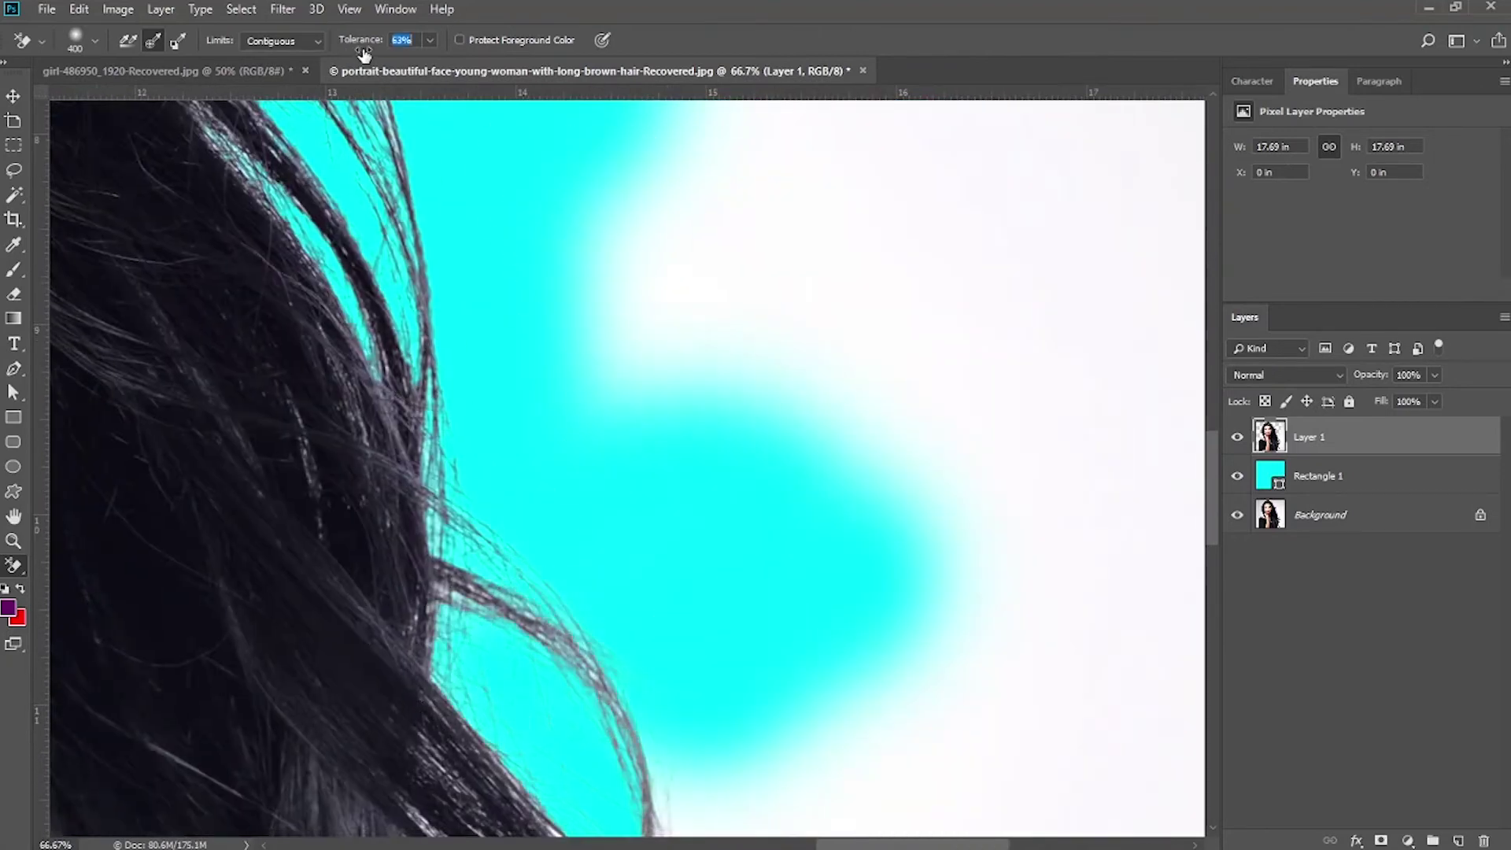
pyautogui.moveTo(413, 520); pyautogui.dragTo(467, 611)
pyautogui.scroll(-10, 467, 610)
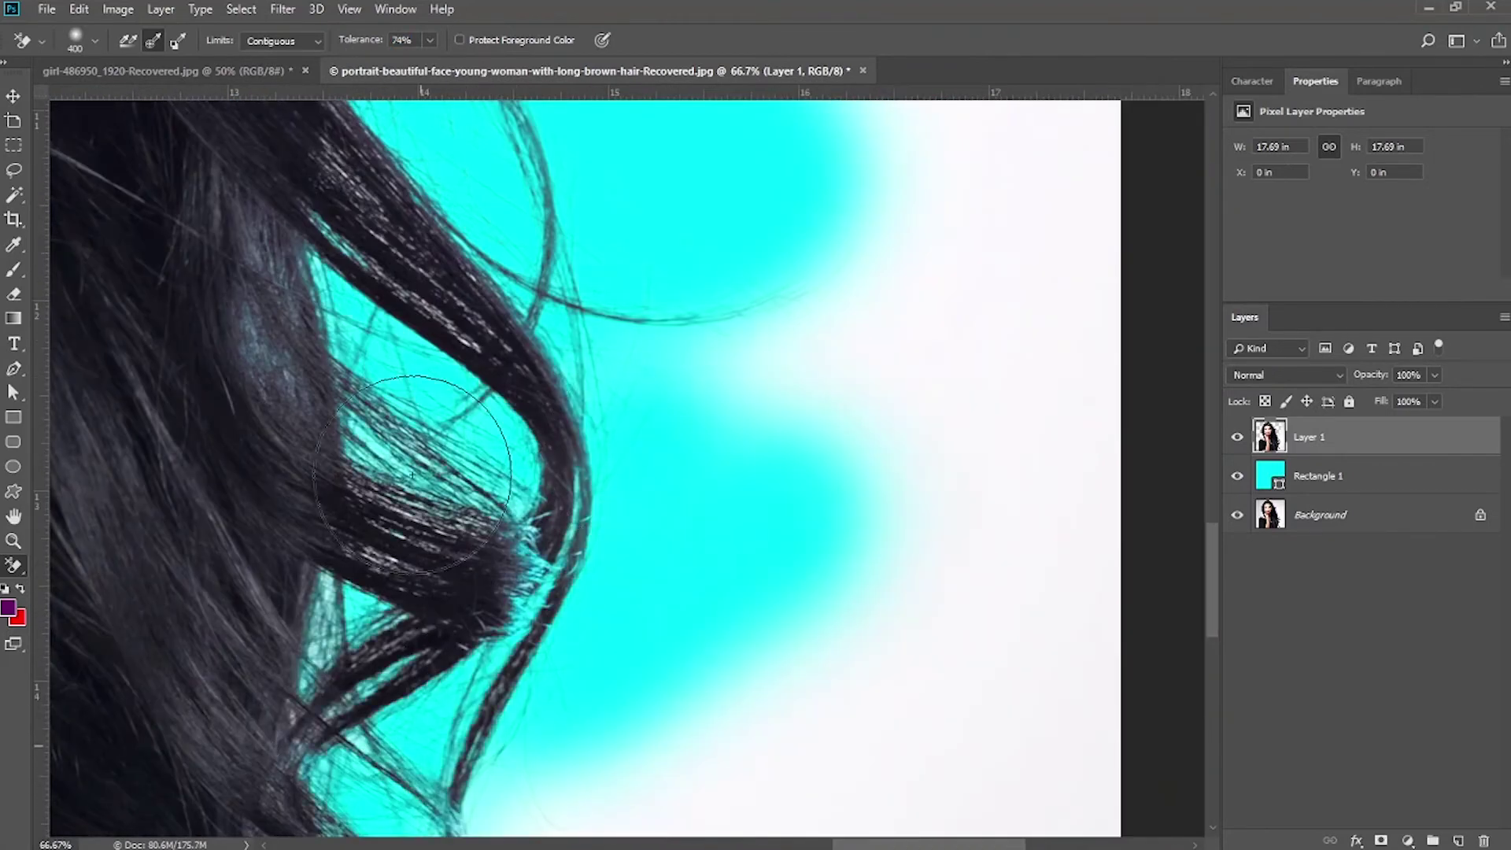
pyautogui.hscroll(2, 461, 180)
pyautogui.moveTo(464, 314); pyautogui.dragTo(472, 535)
pyautogui.moveTo(551, 472); pyautogui.dragTo(1015, 197)
pyautogui.moveTo(786, 598)
pyautogui.mouseDown()
pyautogui.moveTo(472, 708)
pyautogui.moveTo(466, 321)
pyautogui.mouseUp()
pyautogui.moveTo(598, 394); pyautogui.dragTo(258, 487)
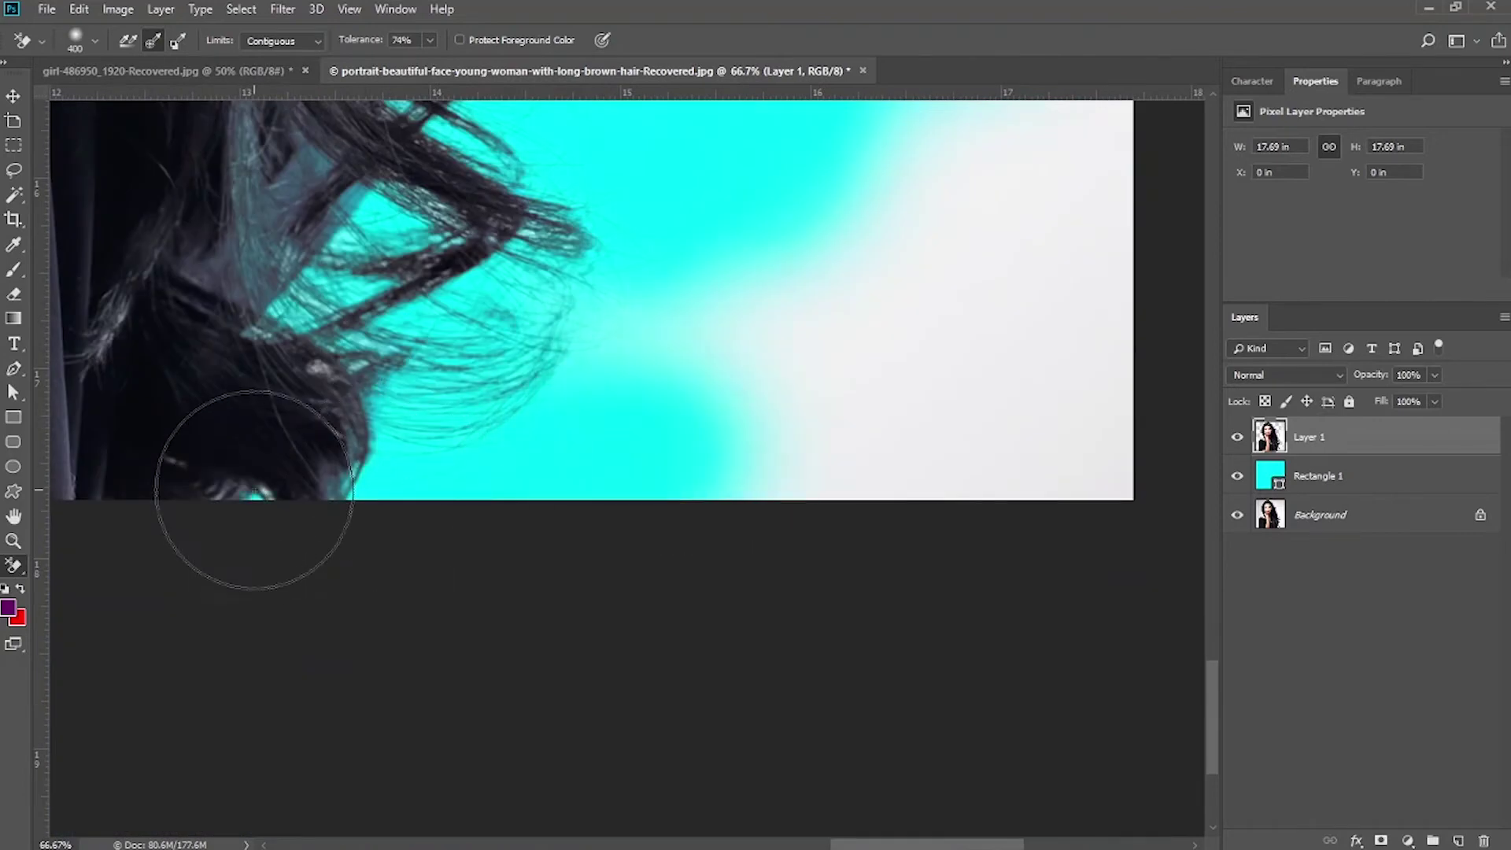
# - Erase the remaining light background between the lower curls and the right edge of the picture
pyautogui.moveTo(669, 346); pyautogui.dragTo(1023, 339)
pyautogui.scroll(5, 258, 487)
pyautogui.hscroll(-1, 692, 606)
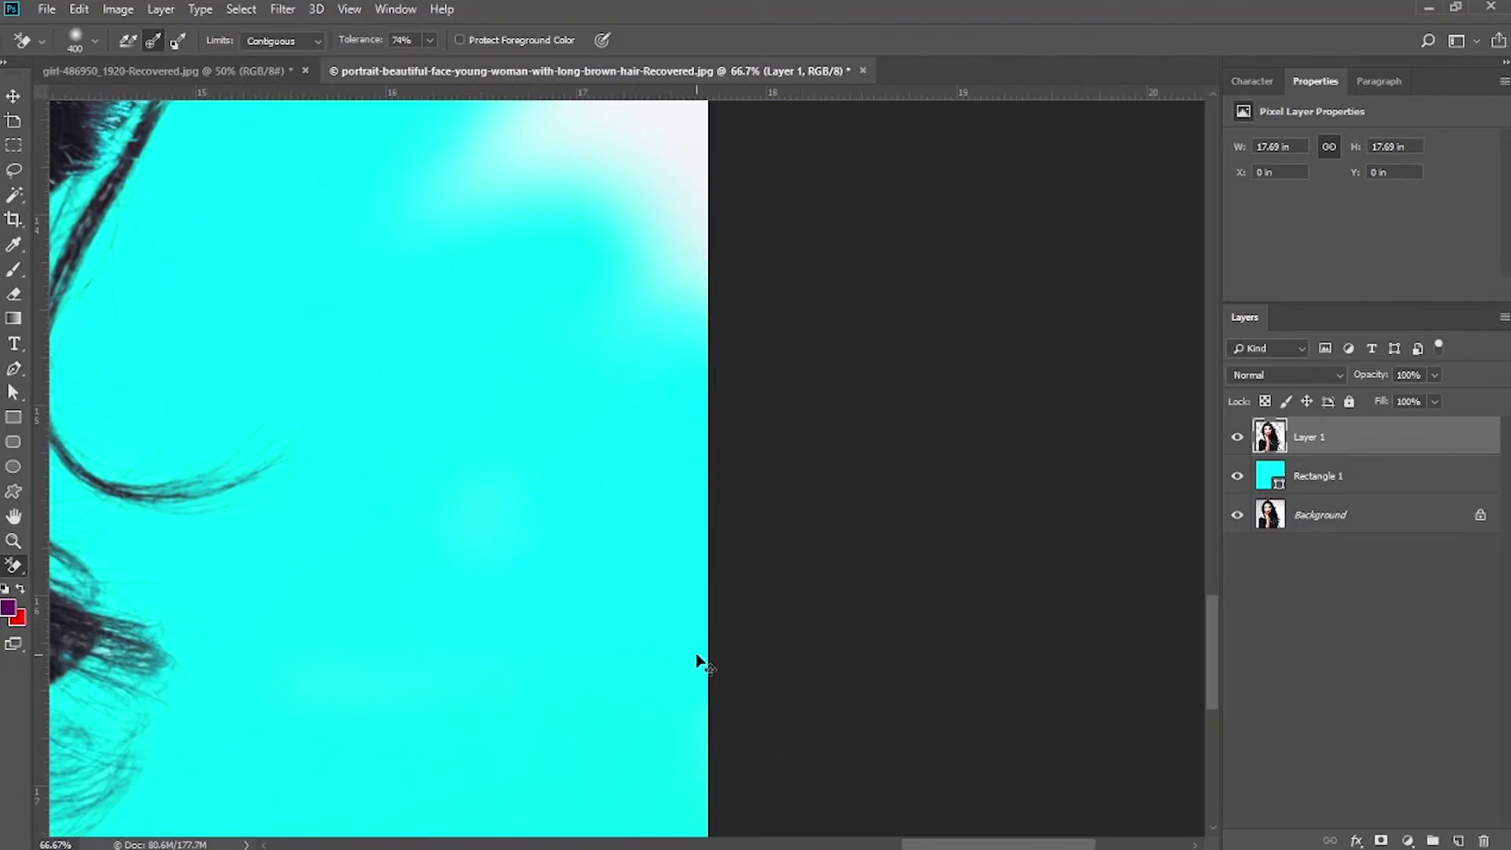
pyautogui.hotkey('ctrl', '-')
pyautogui.hotkey('ctrl', '-')
pyautogui.moveTo(622, 464)
pyautogui.mouseDown()
pyautogui.moveTo(492, 283)
pyautogui.moveTo(598, 157)
pyautogui.mouseUp()
# - Erase the background in the upper right of the picture and the leftover white patches beside the hair
pyautogui.hotkey('ctrl', '-')
pyautogui.hotkey('ctrl', '-')
pyautogui.hotkey('ctrl', '-')
pyautogui.hotkey('ctrl', '-')
pyautogui.moveTo(834, 275)
pyautogui.mouseDown()
pyautogui.moveTo(805, 551)
pyautogui.moveTo(724, 233)
pyautogui.mouseUp()
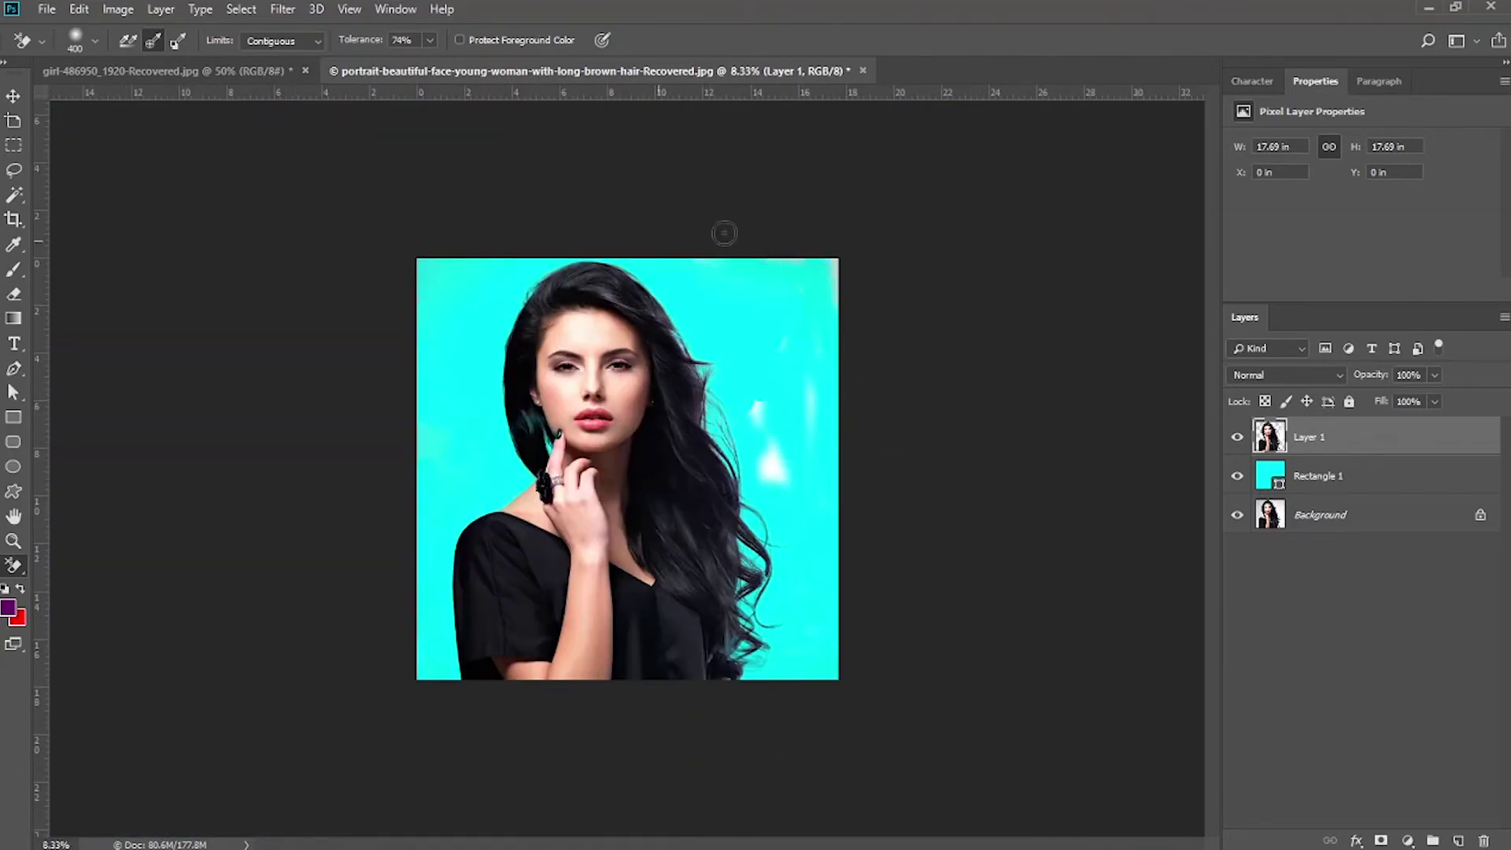
pyautogui.moveTo(770, 468); pyautogui.dragTo(817, 361)
pyautogui.scroll(2, 833, 327)
# - Lasso the areas between the hair and the picture's right edge and delete the leftover background residue
pyautogui.click(14, 170)
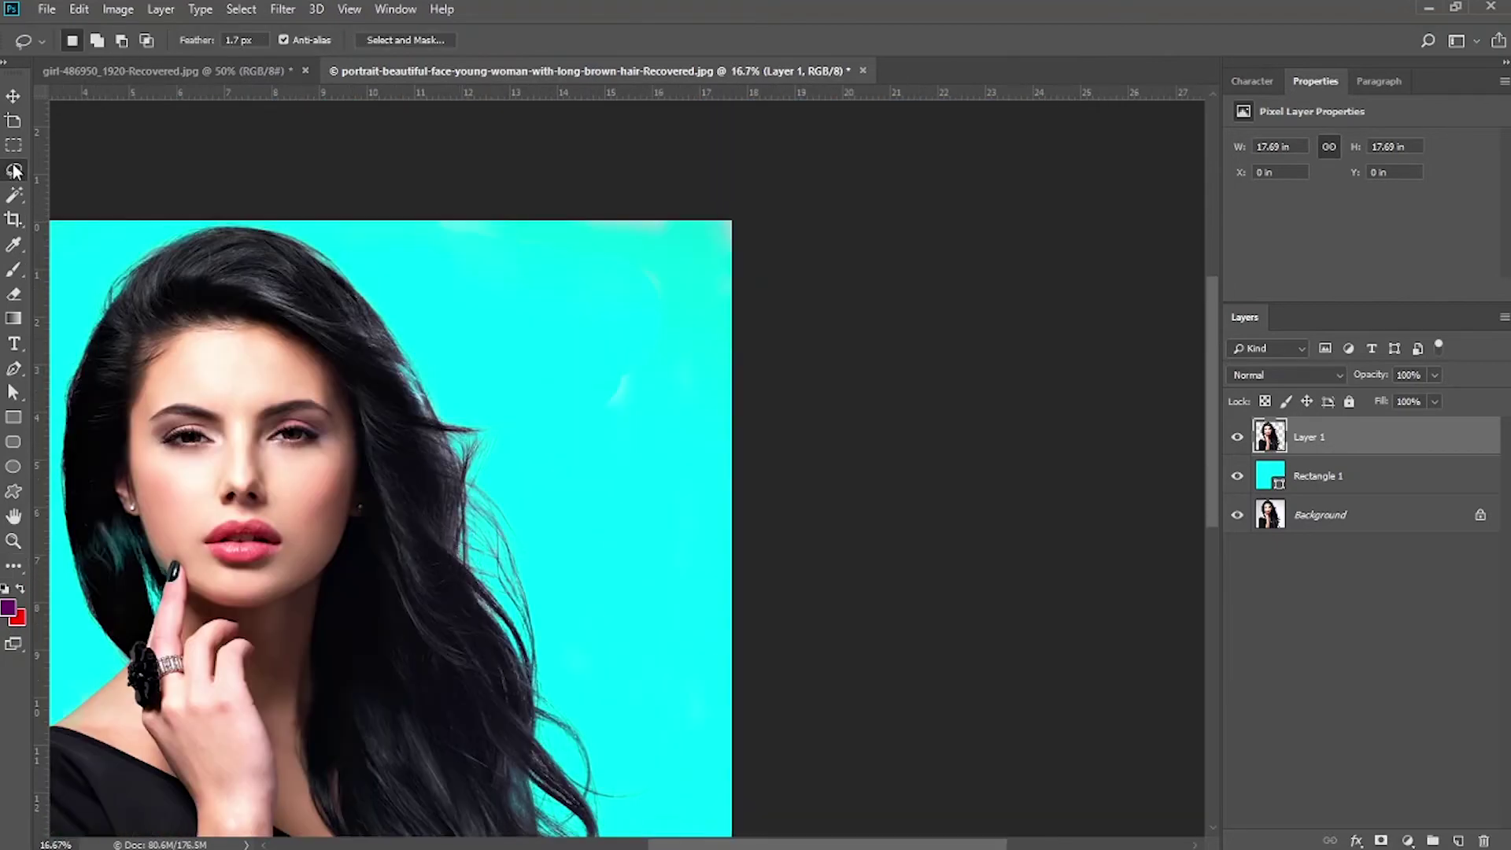
pyautogui.moveTo(732, 820); pyautogui.dragTo(587, 680)
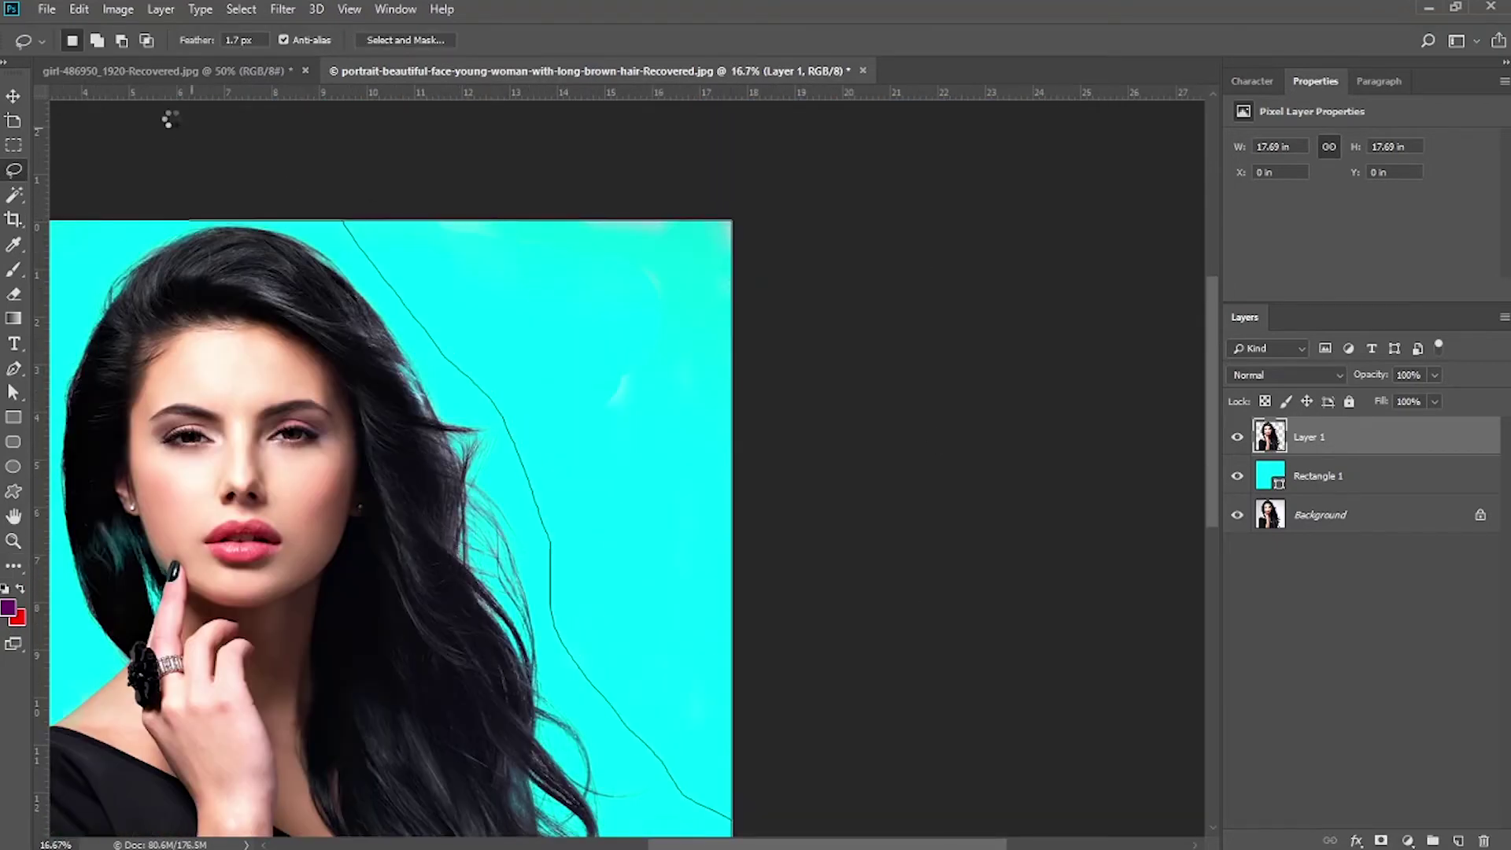
pyautogui.press('Delete')
pyautogui.moveTo(786, 654)
pyautogui.mouseDown()
pyautogui.moveTo(893, 317)
pyautogui.moveTo(959, 235)
pyautogui.mouseUp()
pyautogui.moveTo(958, 229); pyautogui.dragTo(717, 664)
pyautogui.moveTo(830, 393)
pyautogui.mouseDown()
pyautogui.moveTo(811, 104)
pyautogui.moveTo(905, 104)
pyautogui.mouseUp()
pyautogui.press('Delete')
# - Lasso the area left of the hair and above the shoulder, delete the leftover residue, and clear the selection
pyautogui.moveTo(698, 697); pyautogui.dragTo(1258, 769)
pyautogui.moveTo(828, 259); pyautogui.dragTo(713, 686)
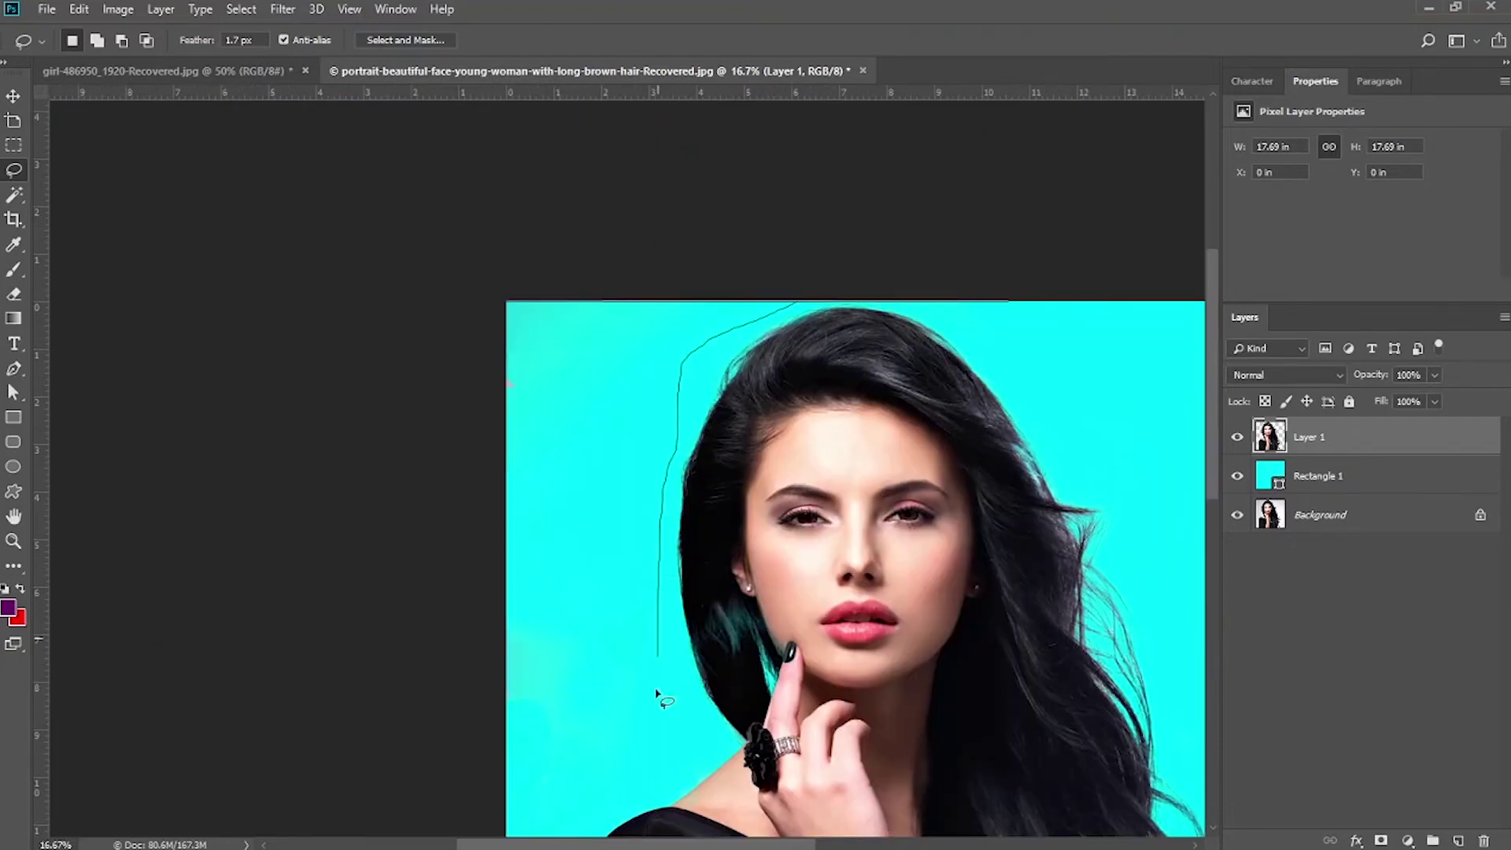
pyautogui.moveTo(629, 826); pyautogui.dragTo(506, 846)
pyautogui.moveTo(658, 823); pyautogui.dragTo(620, 473)
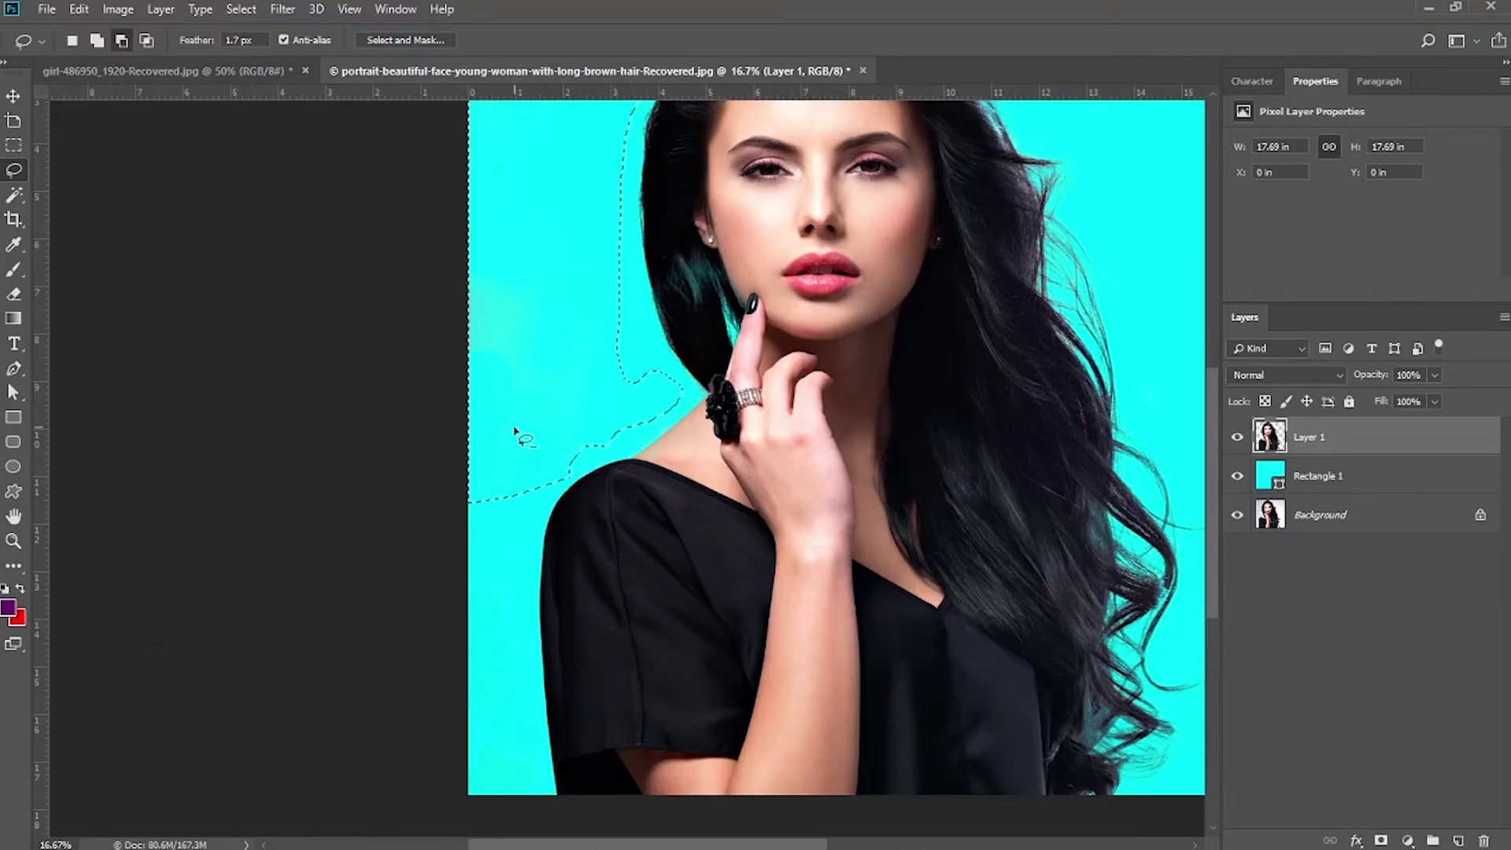
pyautogui.press('Delete')
pyautogui.hotkey('ctrl', 'd')
pyautogui.moveTo(532, 753)
pyautogui.mouseDown()
pyautogui.moveTo(176, 658)
pyautogui.moveTo(100, 759)
pyautogui.mouseUp()
# - Examine the cutout as a whole and the fine strands along the right edge of the hair up close
pyautogui.hotkey('ctrl', '-')
pyautogui.hotkey('ctrl', '-')
pyautogui.hotkey('ctrl', '+')
pyautogui.hotkey('ctrl', '+')
pyautogui.hotkey('ctrl', '+')
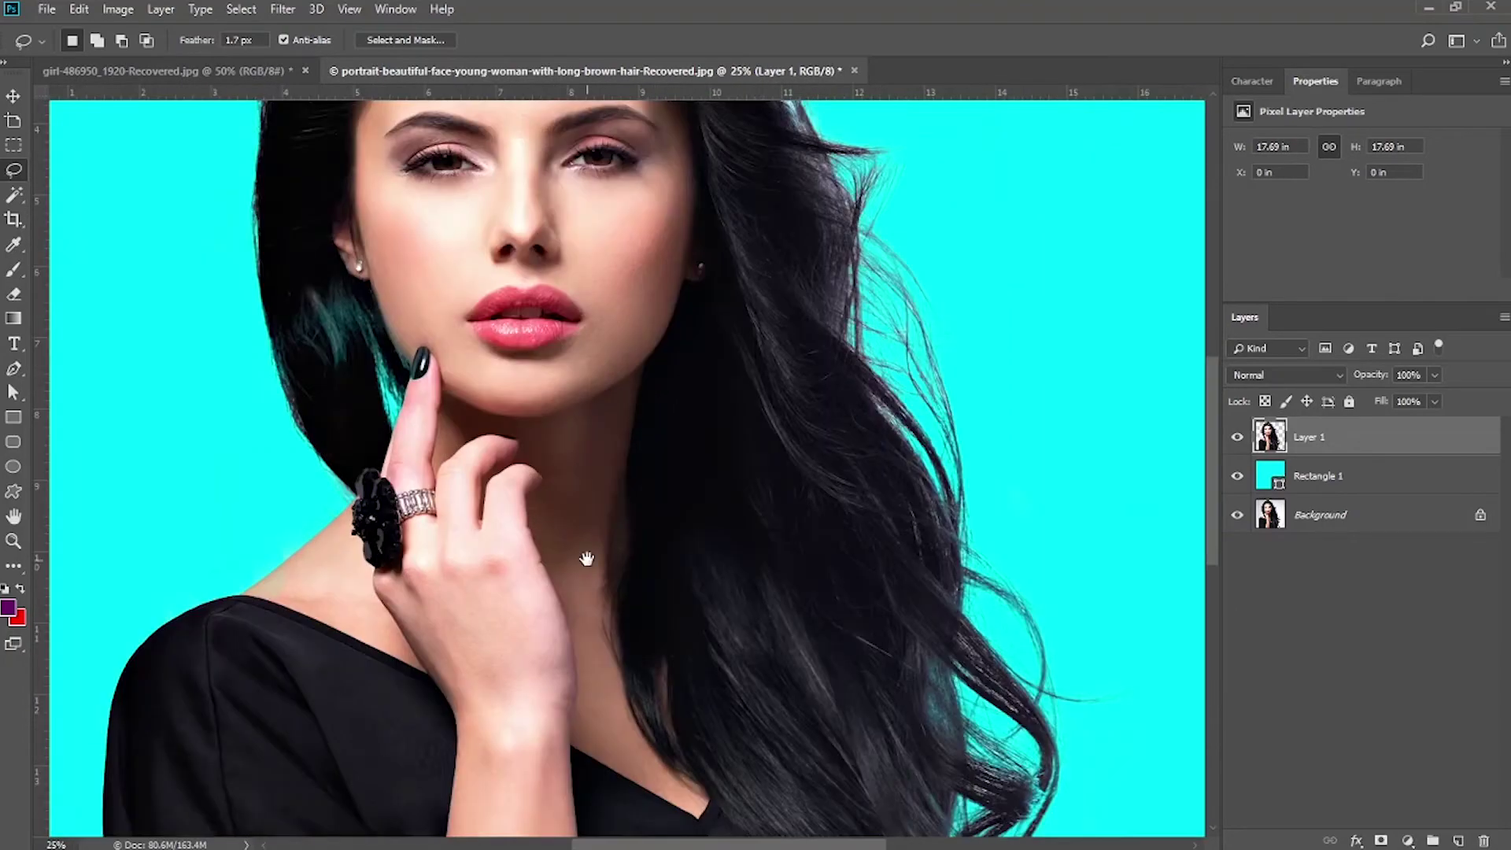
pyautogui.moveTo(700, 489); pyautogui.dragTo(506, 796)
pyautogui.hotkey('ctrl', '+')
pyautogui.hotkey('ctrl', '+')
pyautogui.hotkey('ctrl', '+')
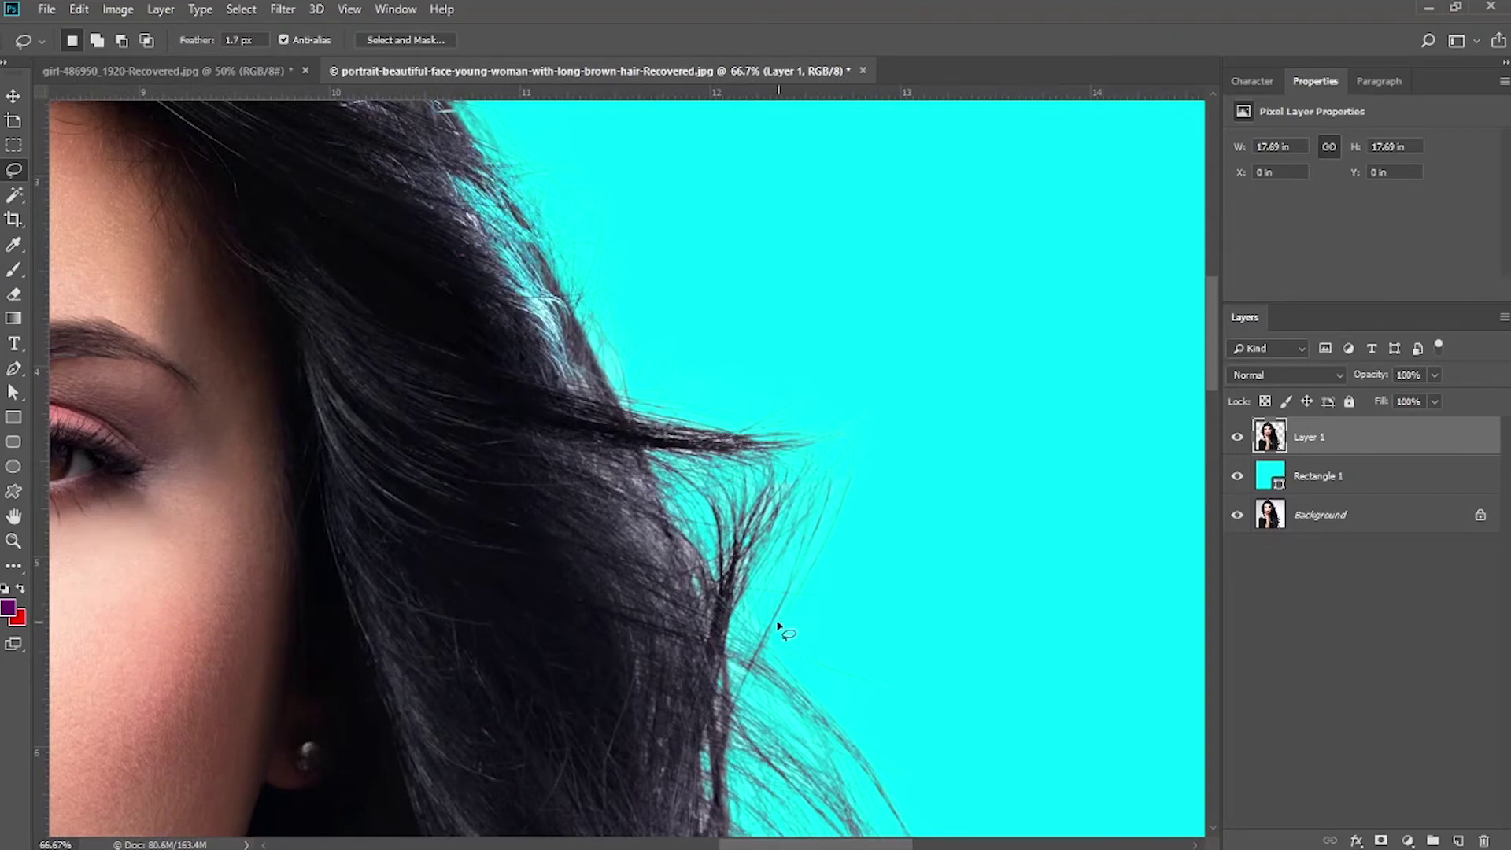
# - Erase the light fringe among the flyaway strands right of the face with the Background Eraser at 74% tolerance
pyautogui.press('b')
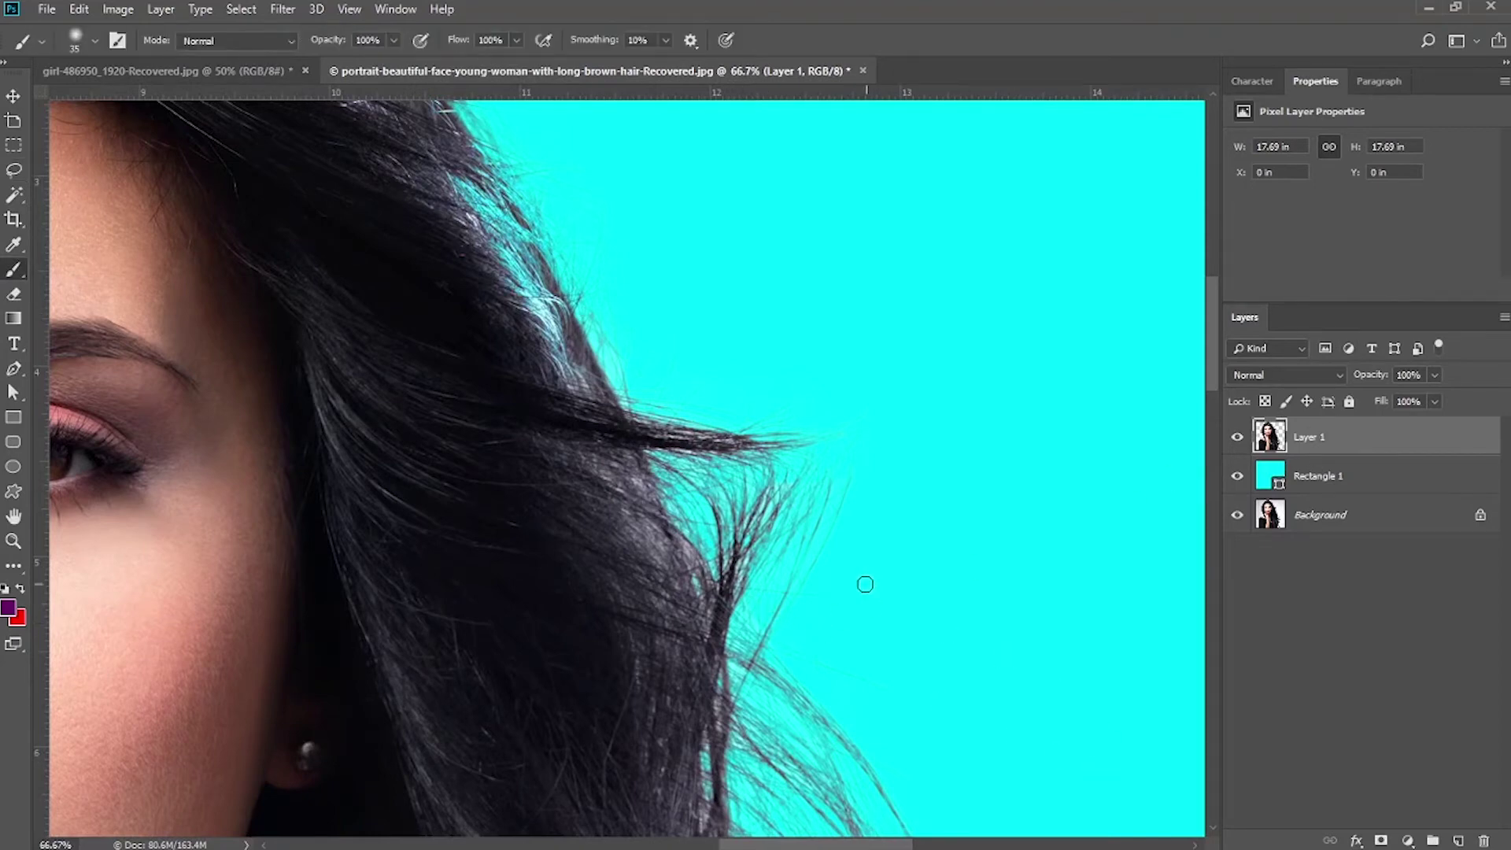
pyautogui.hotkey('ctrl', '+')
pyautogui.hotkey('ctrl', '+')
pyautogui.hotkey('ctrl', '+')
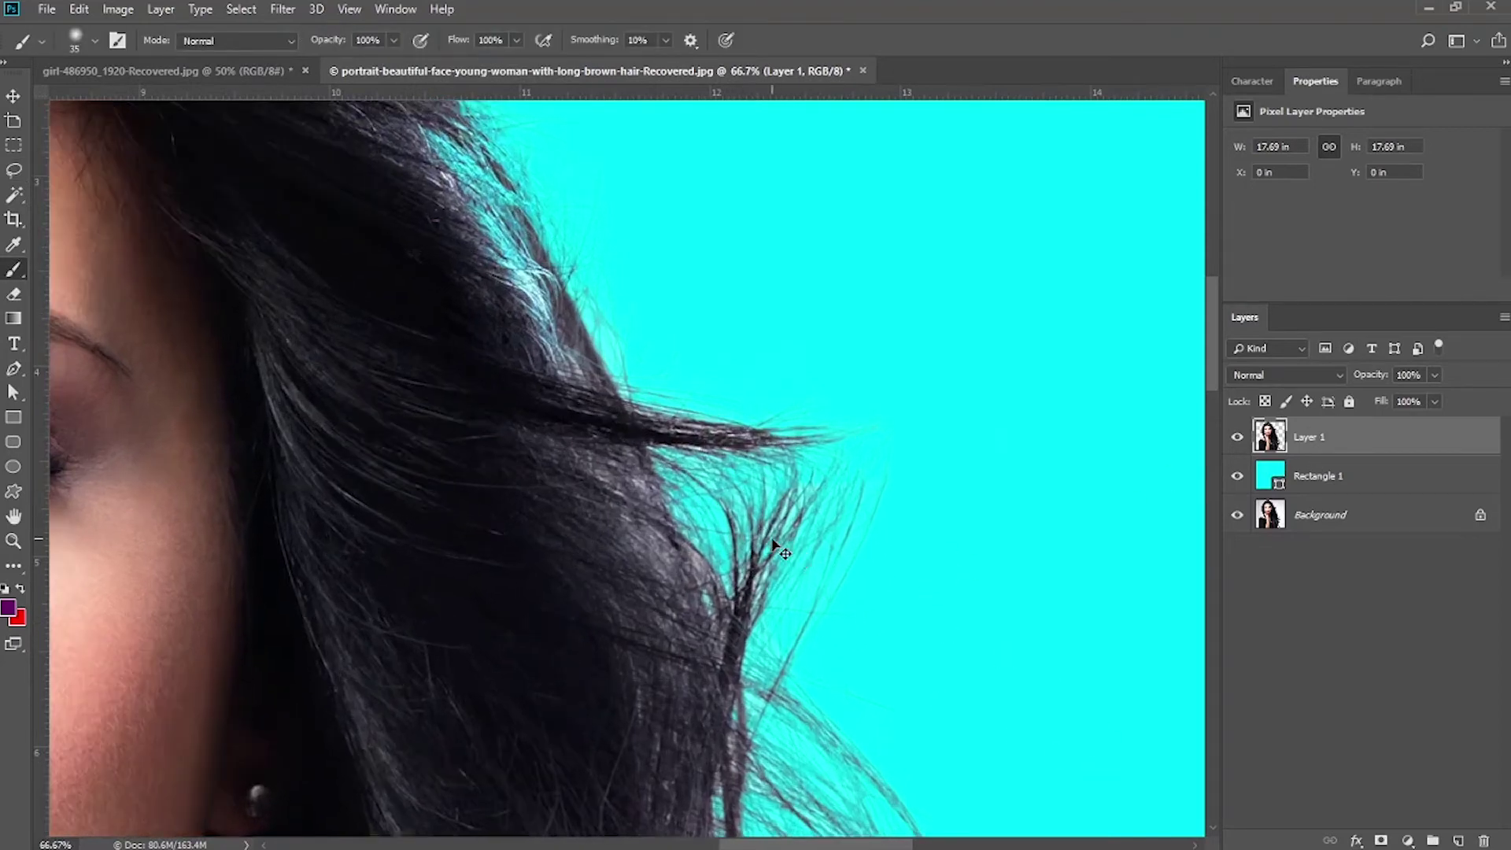
pyautogui.moveTo(765, 575); pyautogui.dragTo(517, 189)
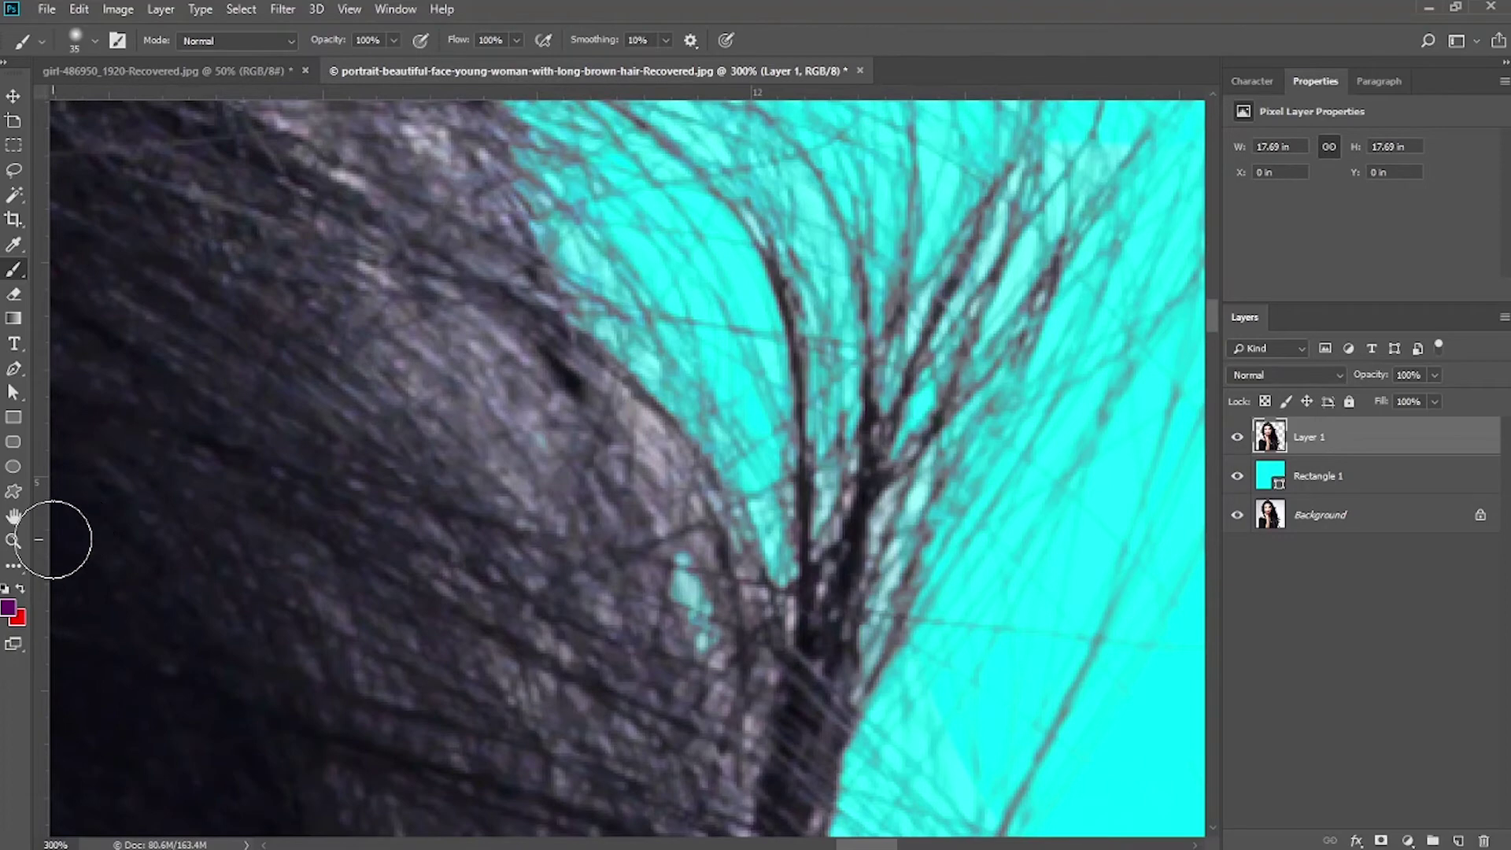
pyautogui.press('e')
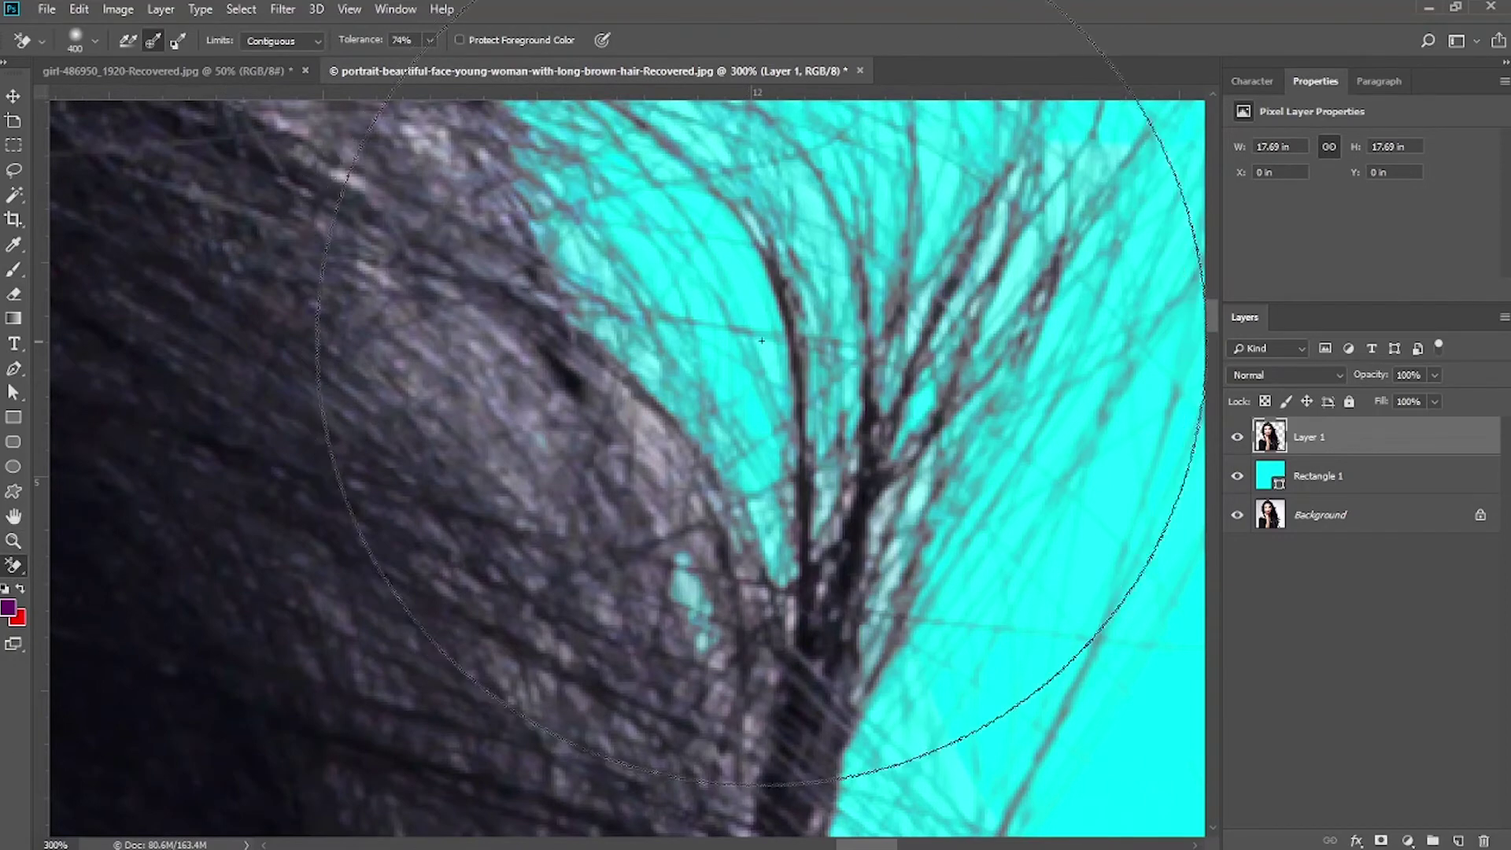
pyautogui.moveTo(757, 214); pyautogui.dragTo(822, 285)
pyautogui.hotkey('ctrl', '-')
pyautogui.hotkey('ctrl', '-')
pyautogui.hotkey('ctrl', '-')
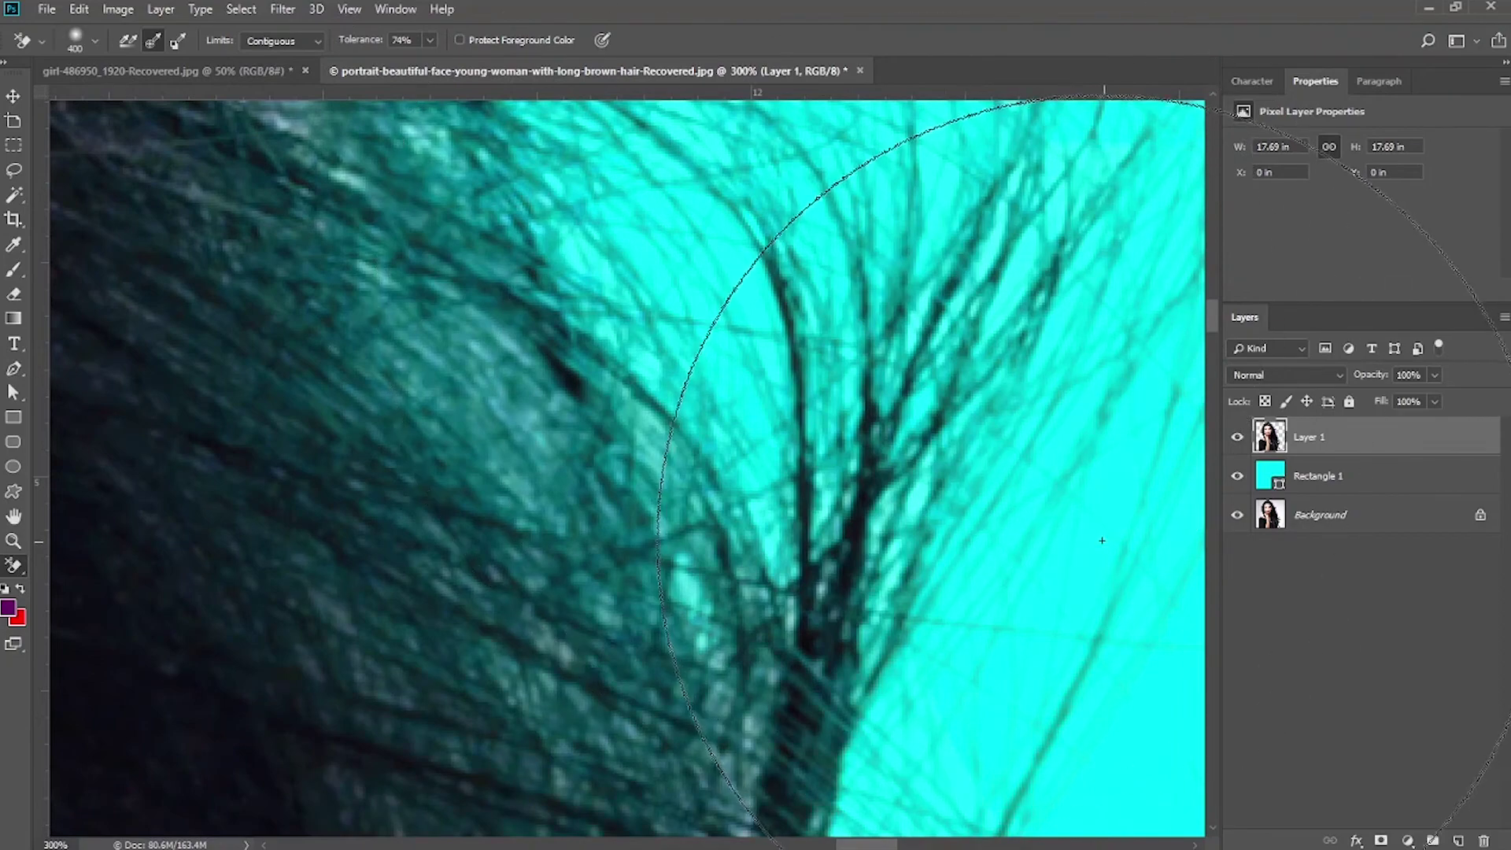
pyautogui.hotkey('ctrl', '-')
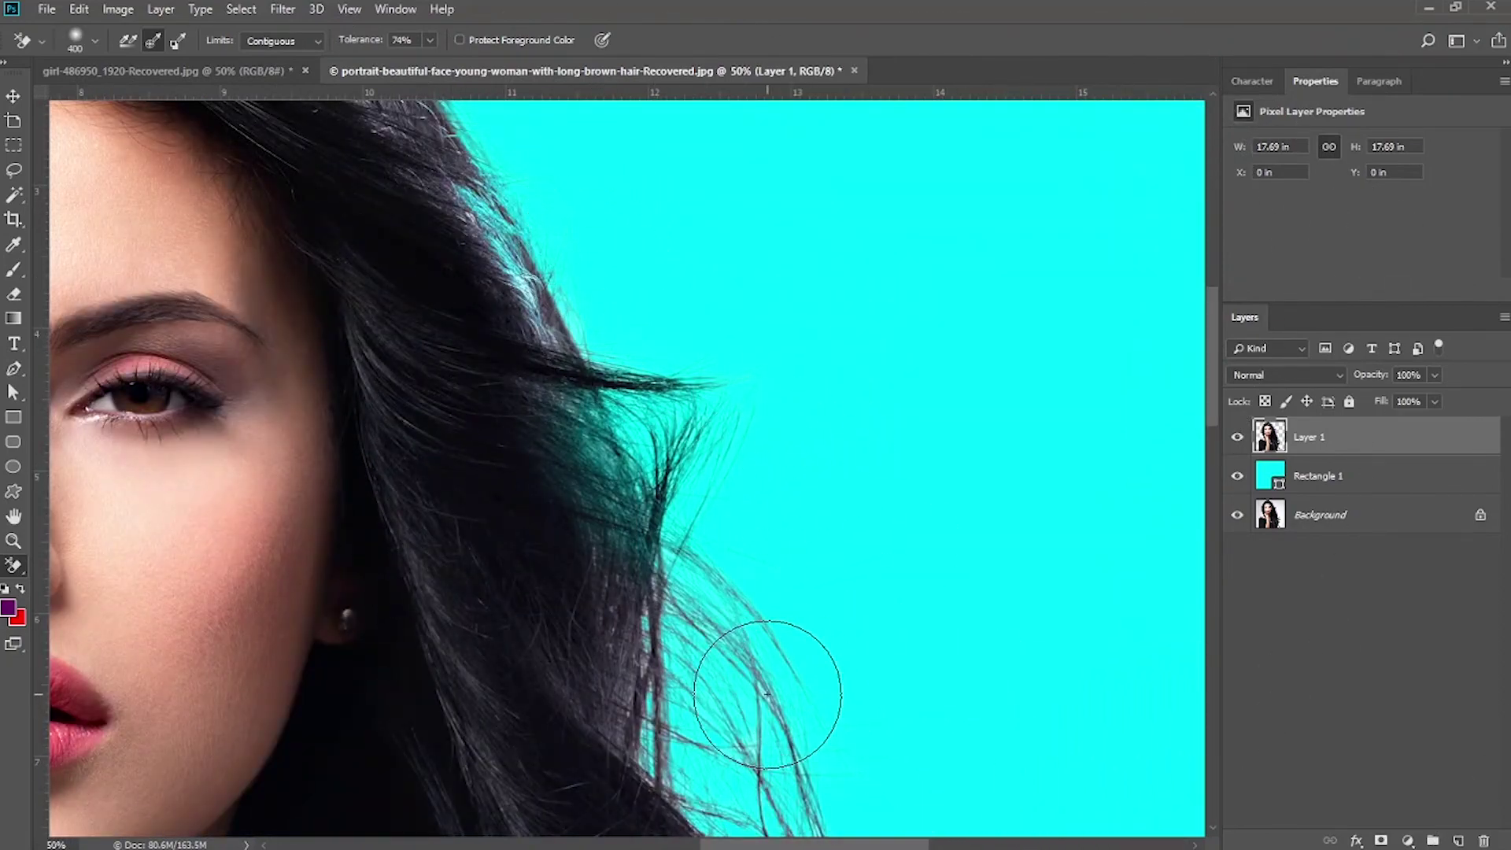
# - Erase the remaining light fringe around the loose strands further down the right side of the hair
pyautogui.moveTo(764, 690)
pyautogui.mouseDown()
pyautogui.moveTo(841, 776)
pyautogui.moveTo(734, 617)
pyautogui.mouseUp()
pyautogui.moveTo(767, 506); pyautogui.dragTo(659, 215)
pyautogui.moveTo(612, 563); pyautogui.dragTo(583, 367)
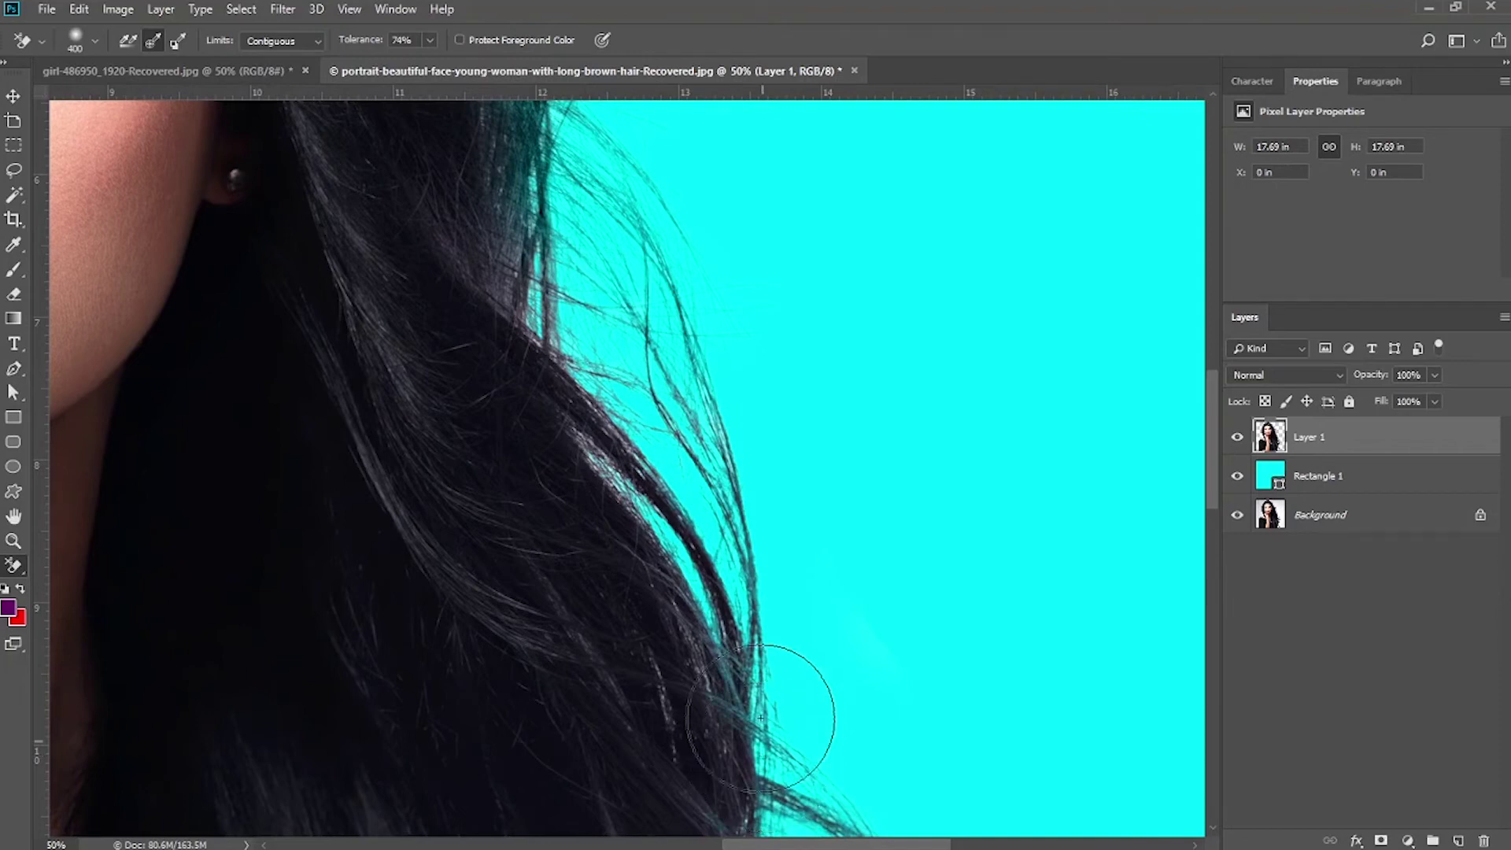
pyautogui.hotkey('ctrl', '-')
pyautogui.hotkey('ctrl', '-')
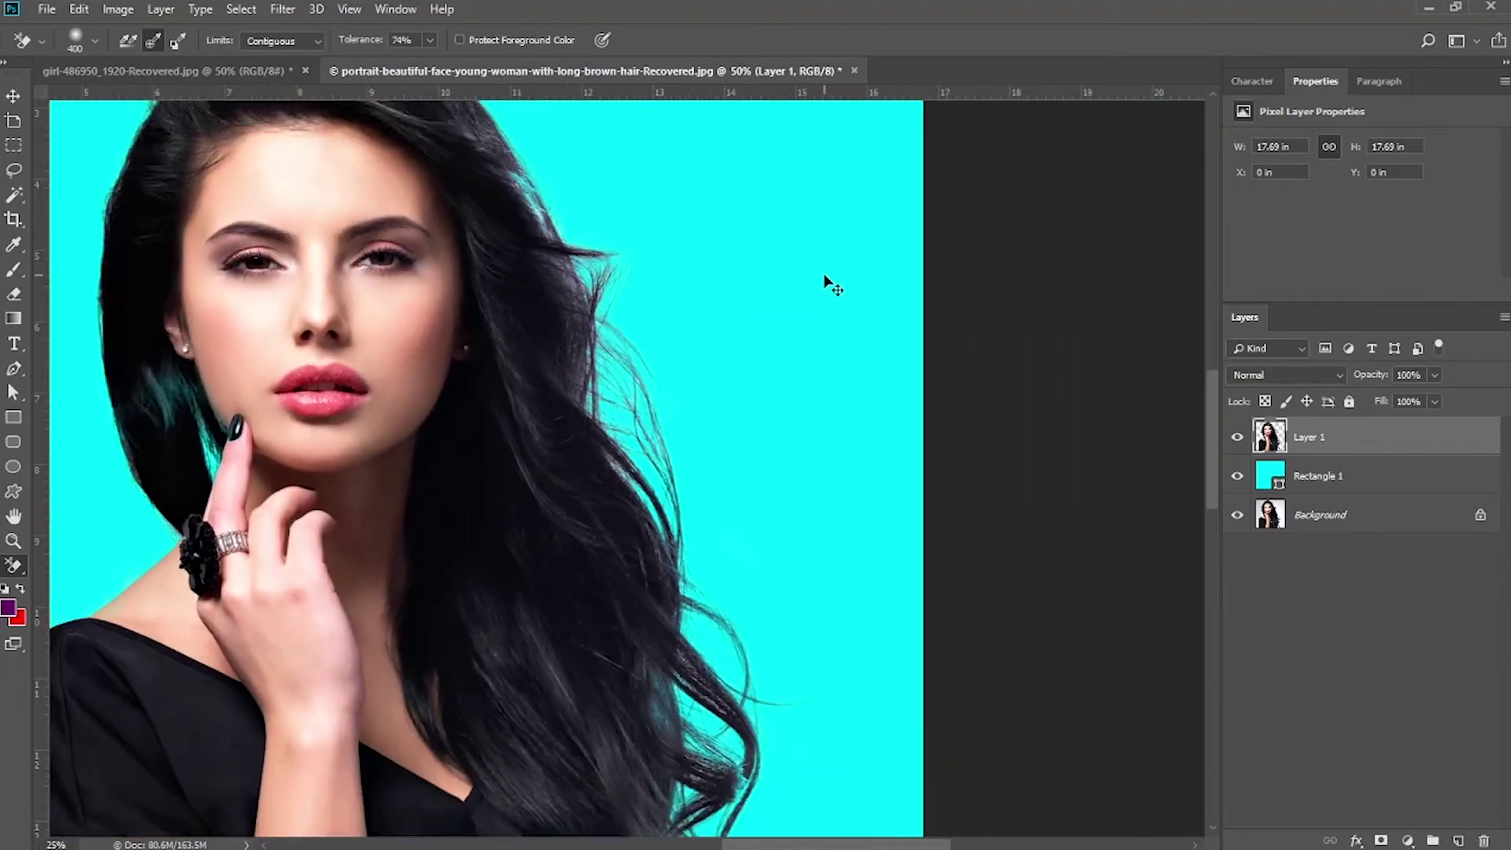
# - Enlarge the placed church-498525_1920 image beneath the portrait until it covers the whole canvas
pyautogui.hotkey('ctrl', '-')
pyautogui.hotkey('ctrl', '-')
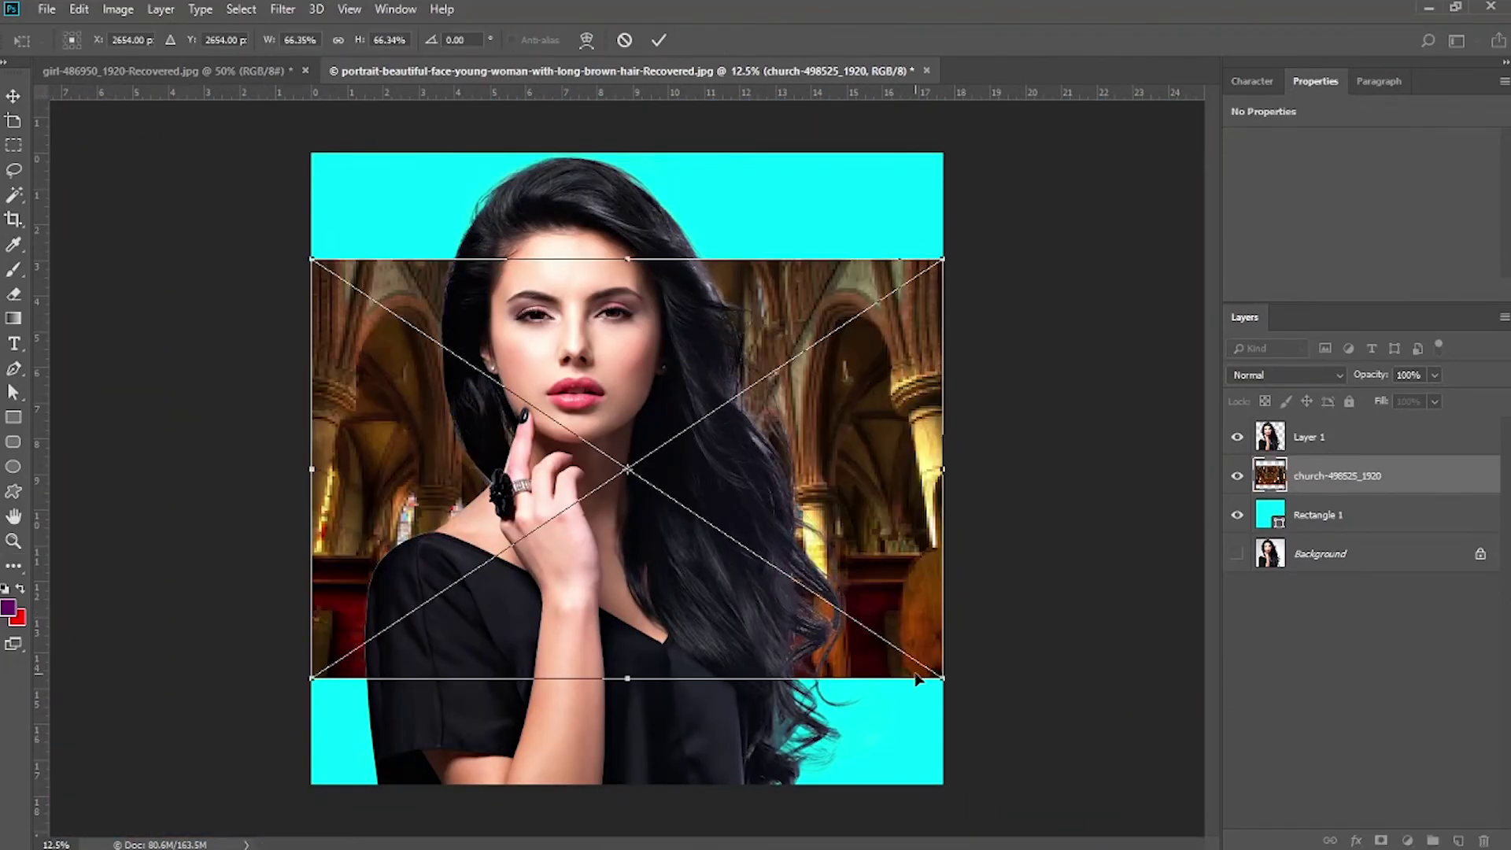
pyautogui.moveTo(927, 675); pyautogui.dragTo(1180, 810)
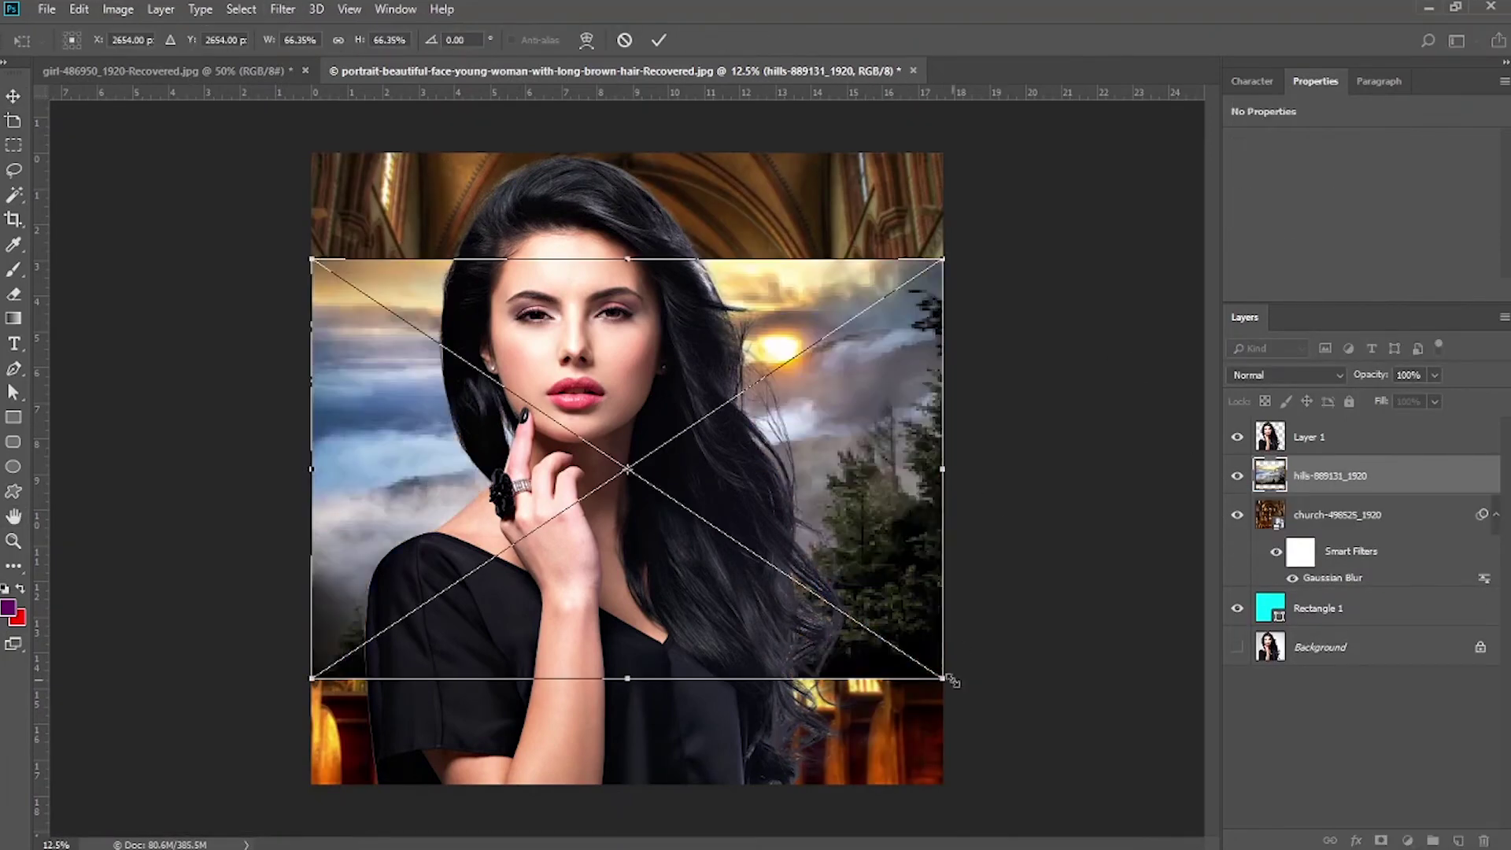
# - Enlarge the placed hills-889131_1920 image to 106.71% to fill the canvas and apply a Gaussian Blur to it
pyautogui.moveTo(946, 683); pyautogui.dragTo(1105, 846)
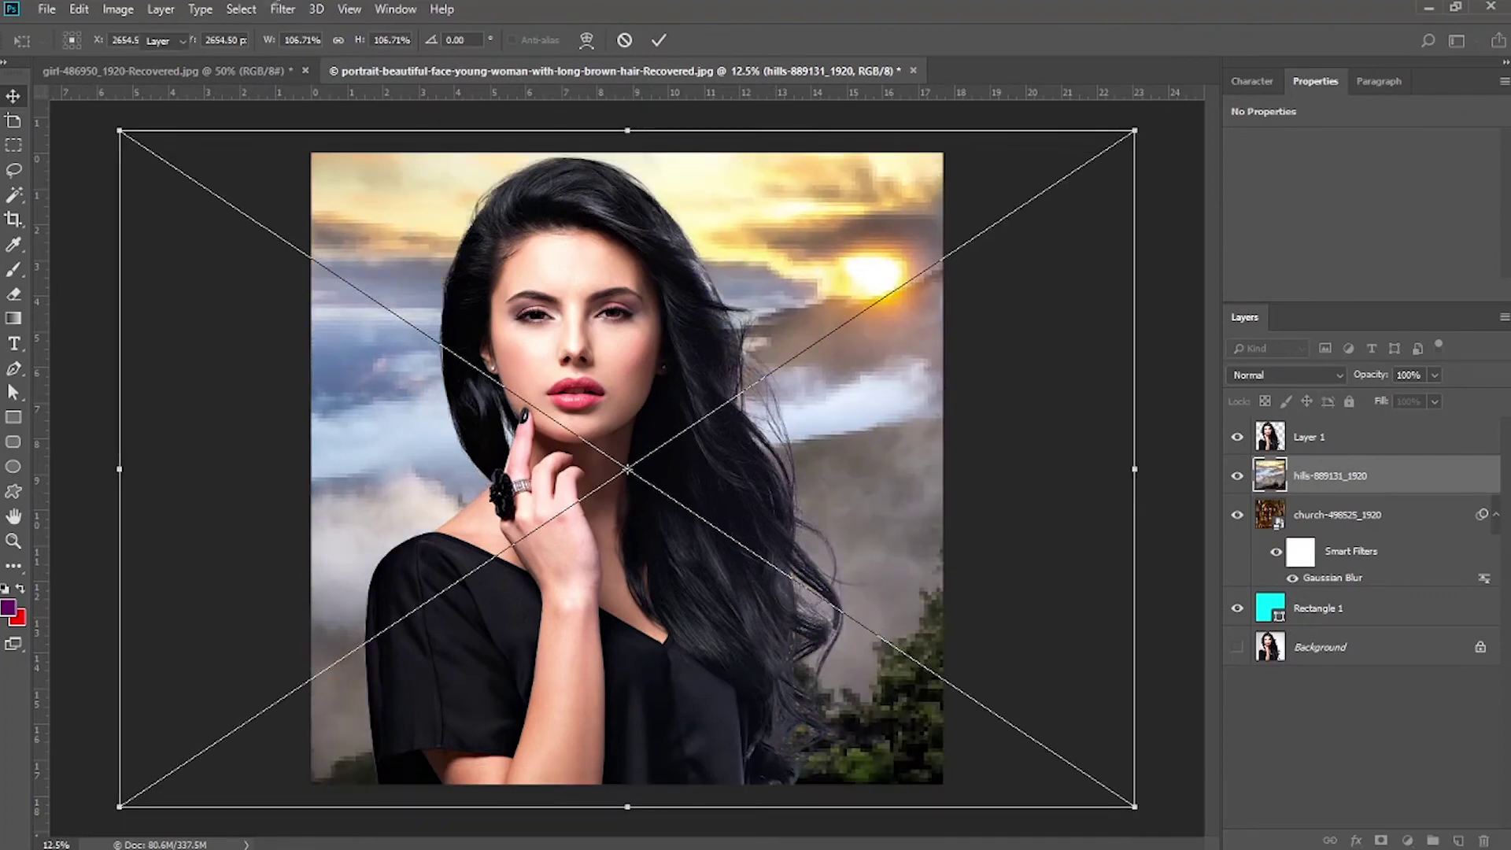
pyautogui.press('Return')
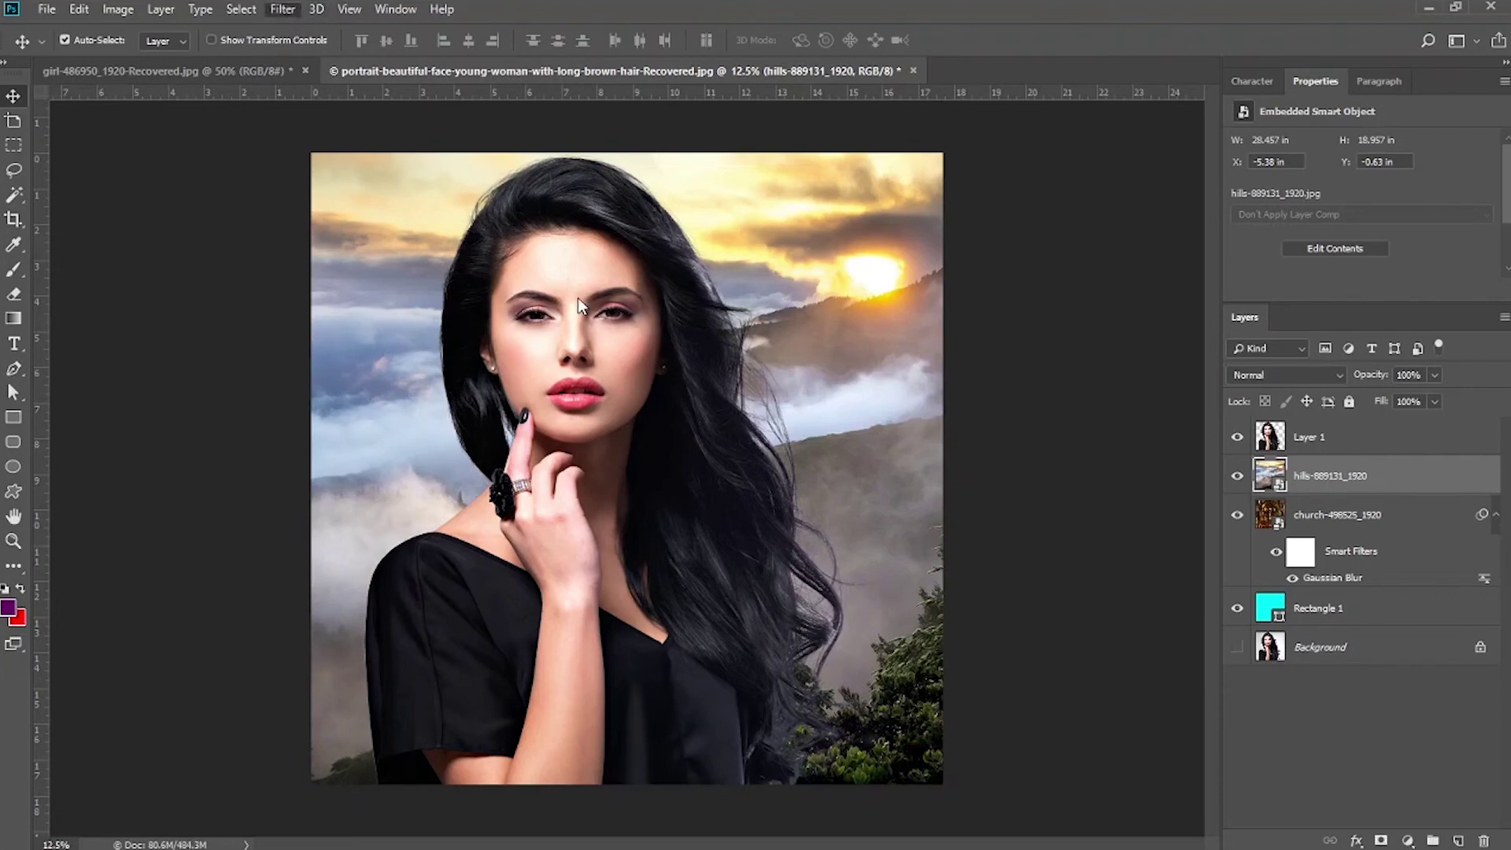
pyautogui.press('h')
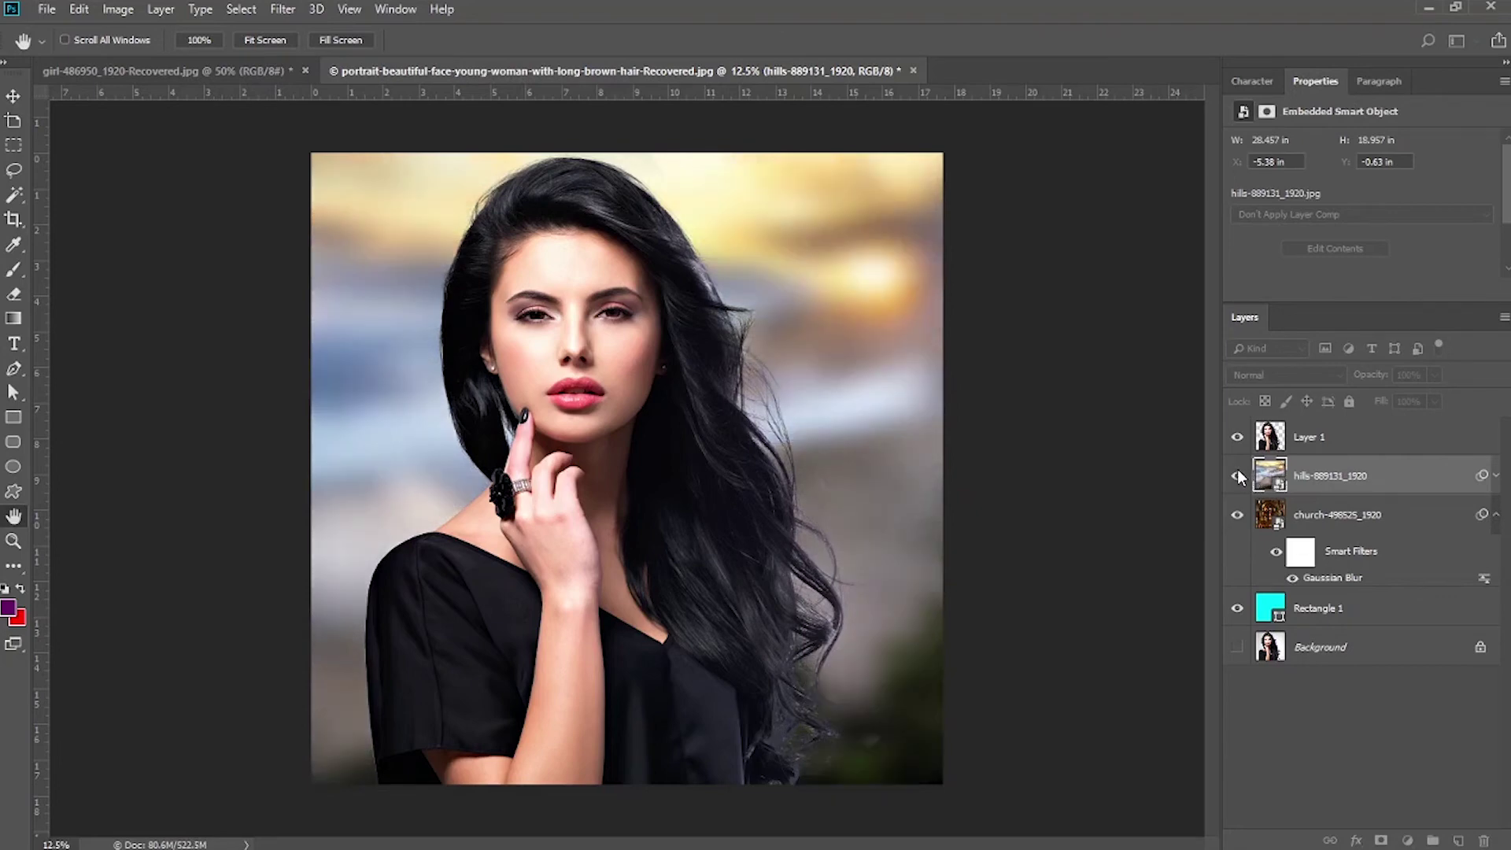
pyautogui.hotkey('ctrl', 'z')
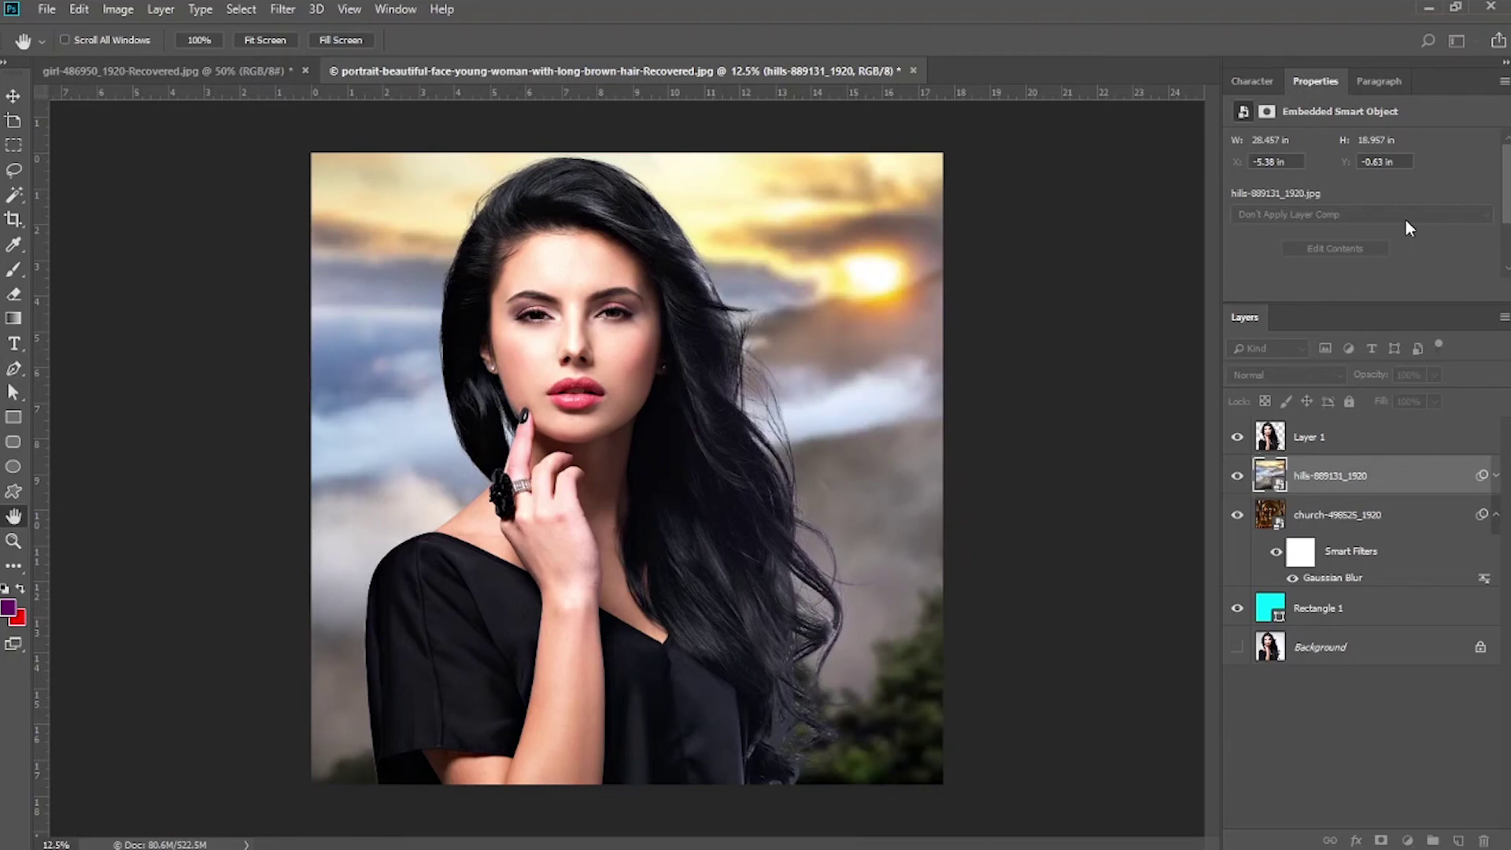
pyautogui.press('v')
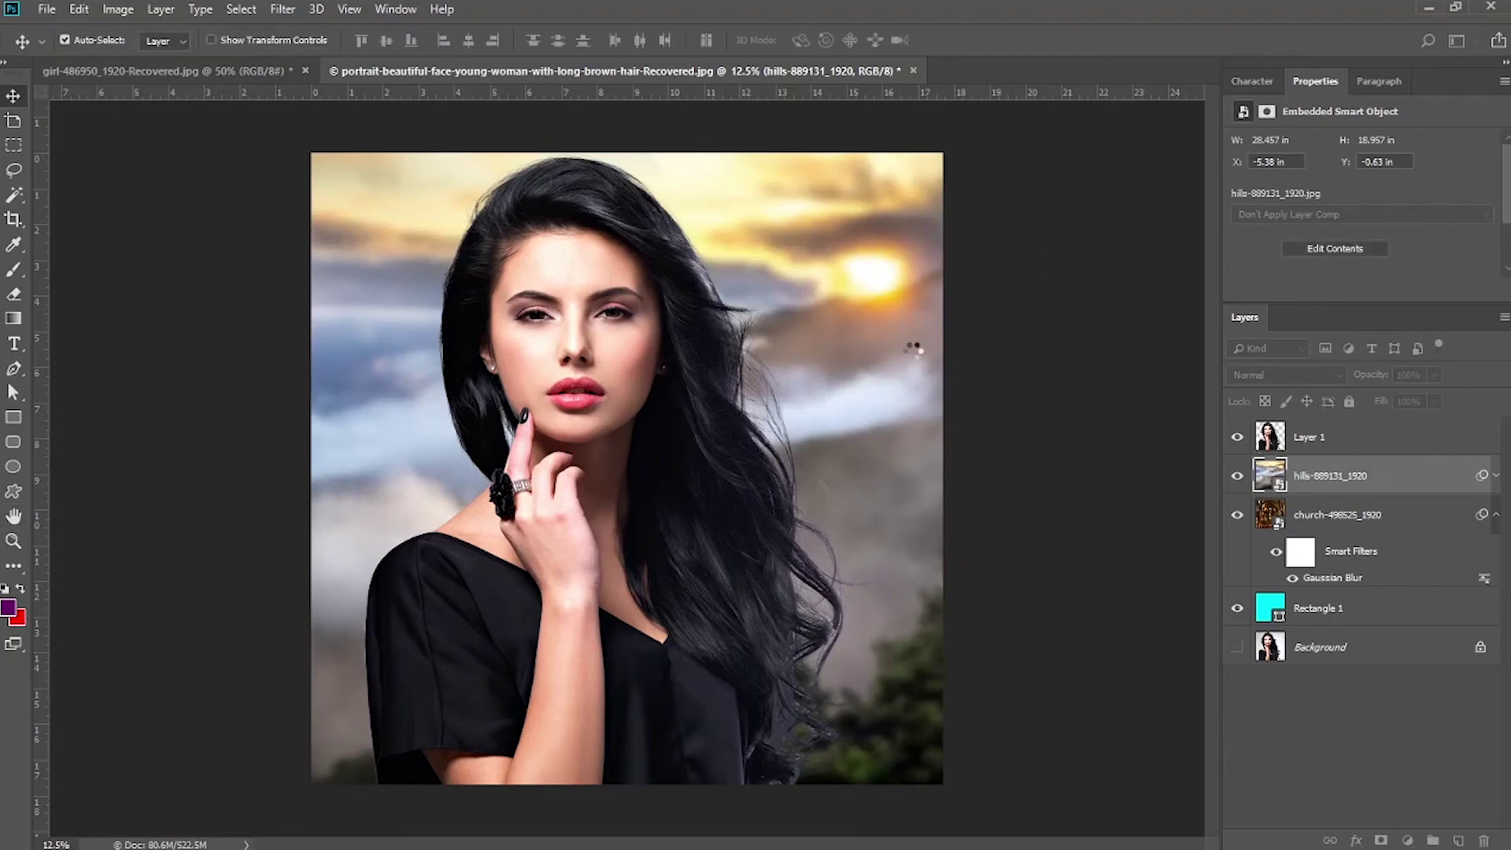
# - Examine the hair, hand and shoulder edges of the cutout against the blurred hills background
pyautogui.hotkey('ctrl', '+')
pyautogui.hotkey('ctrl', '+')
pyautogui.hotkey('ctrl', '+')
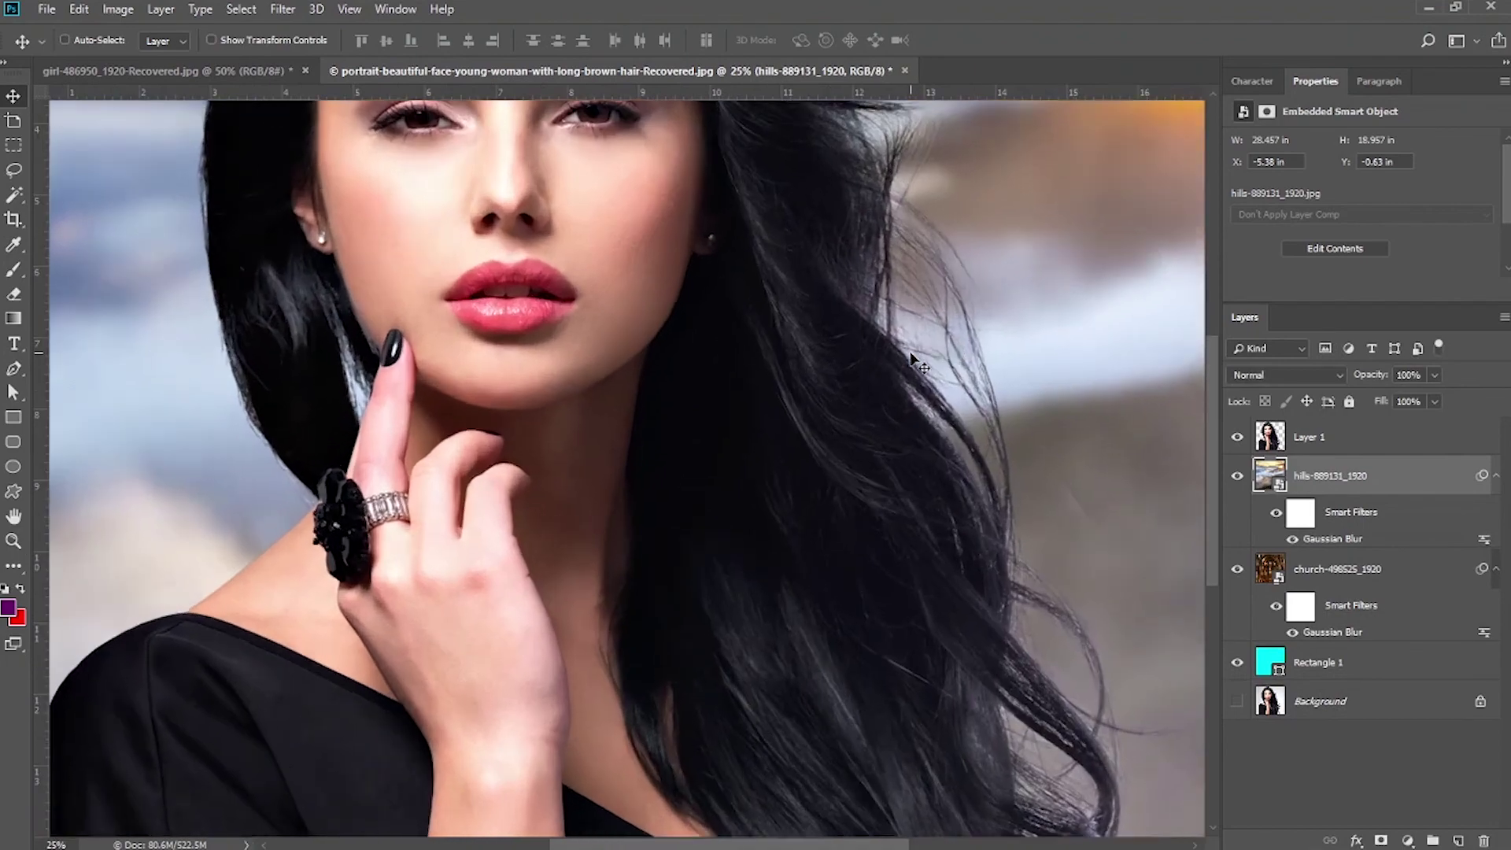
pyautogui.scroll(5, 980, 331)
pyautogui.hscroll(5, 979, 331)
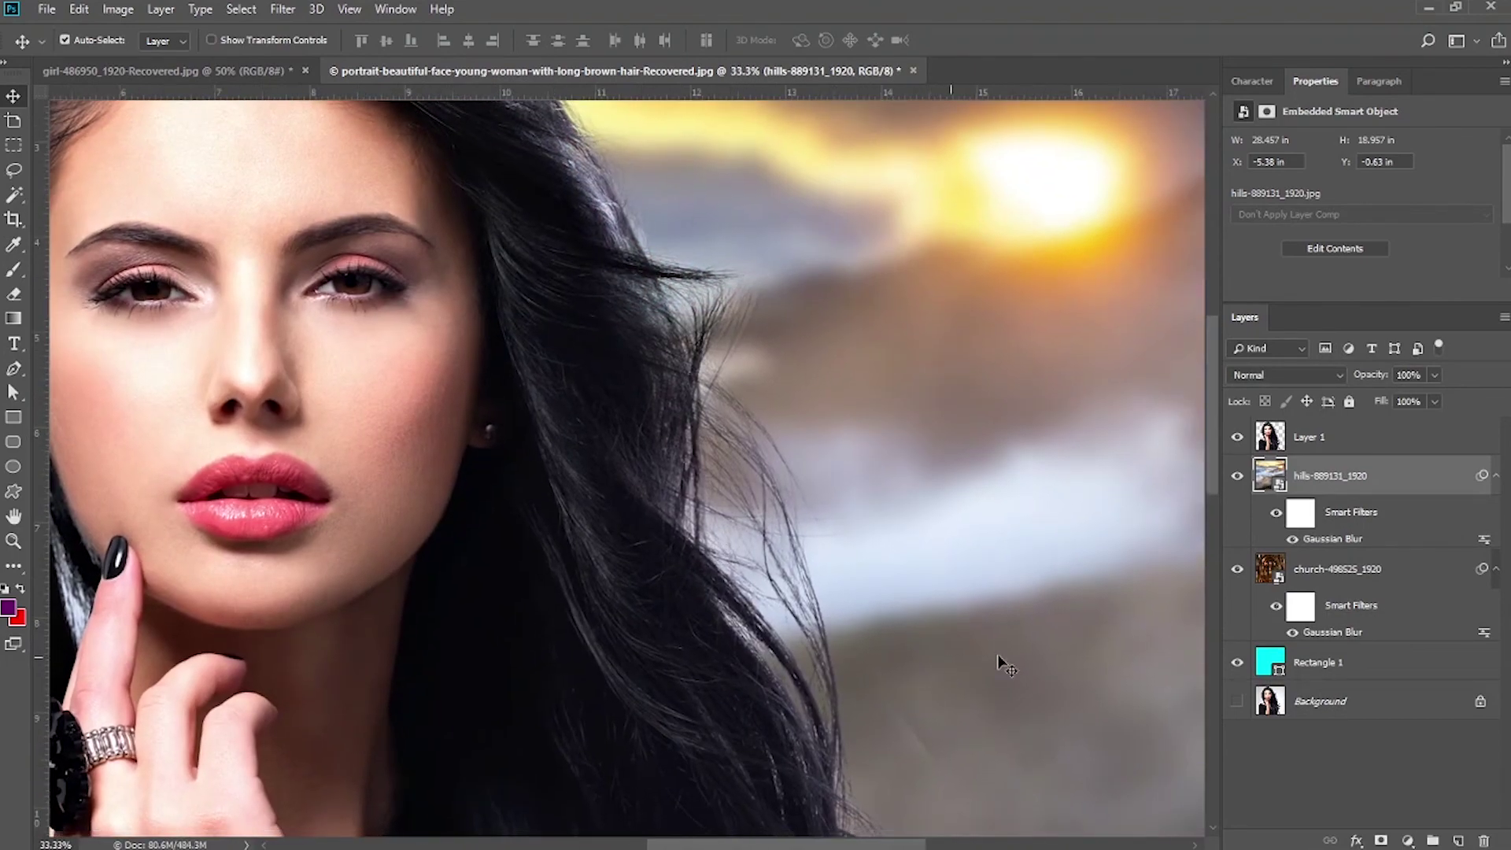
pyautogui.hotkey('ctrl', '+')
pyautogui.hotkey('ctrl', '+')
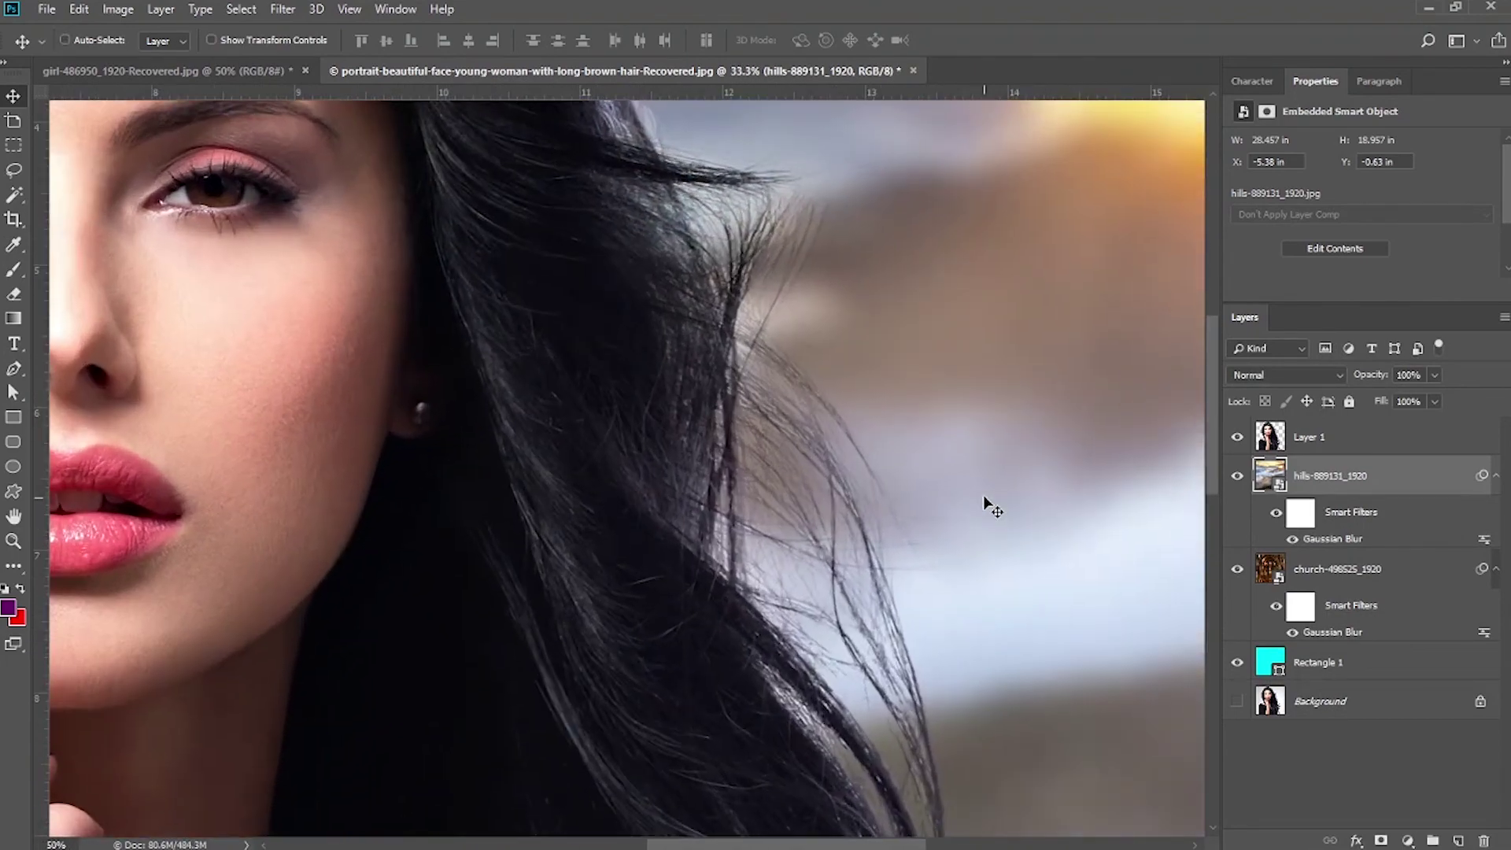
pyautogui.moveTo(870, 651); pyautogui.dragTo(785, 269)
pyautogui.moveTo(467, 411); pyautogui.dragTo(494, 200)
pyautogui.moveTo(796, 664); pyautogui.dragTo(578, 295)
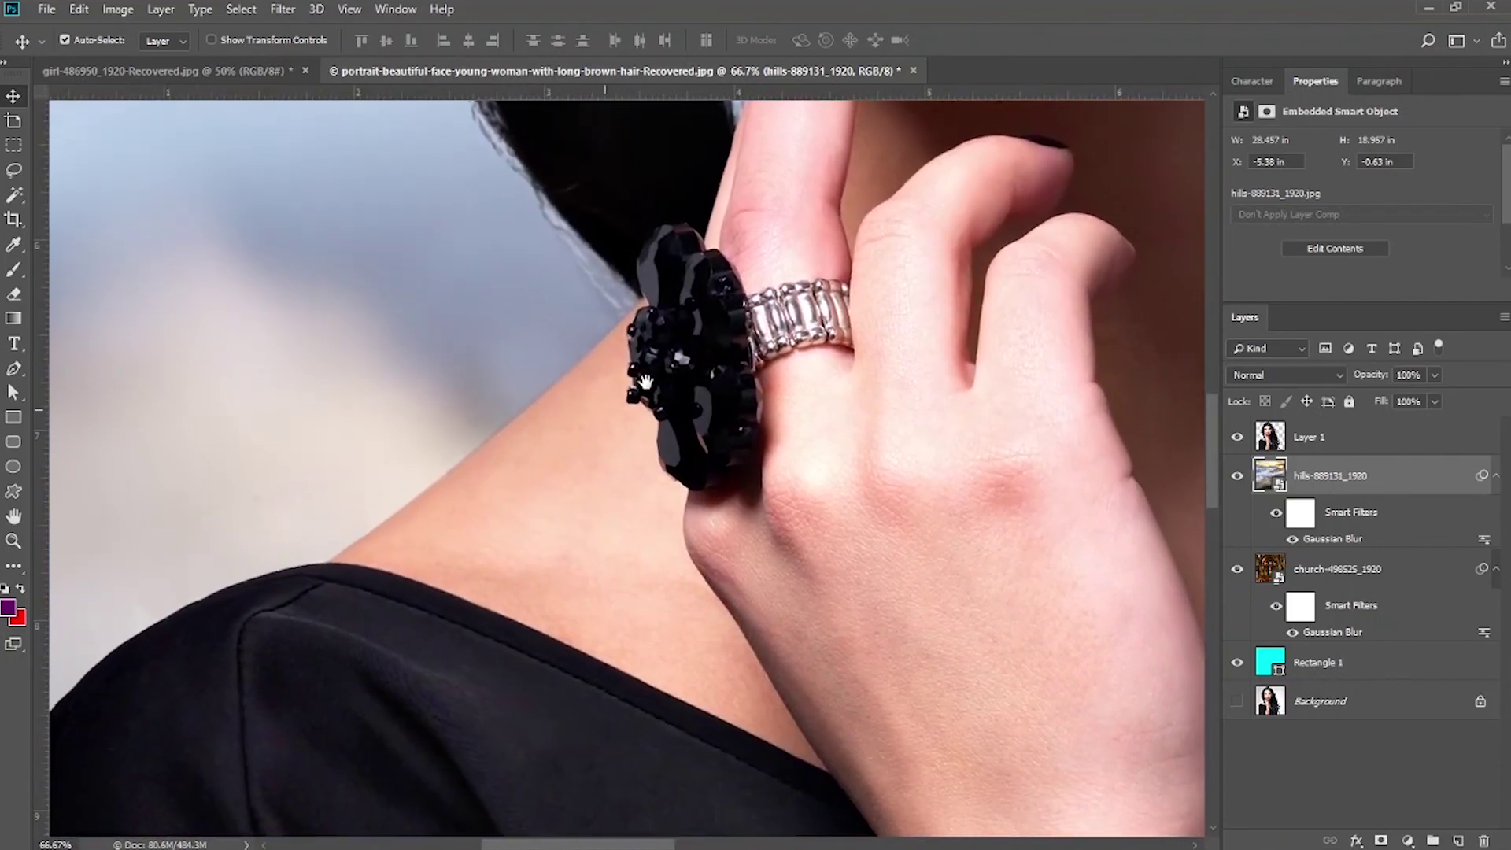
pyautogui.hotkey('ctrl', '-')
pyautogui.hotkey('ctrl', '-')
pyautogui.hotkey('ctrl', '-')
pyautogui.hotkey('ctrl', '-')
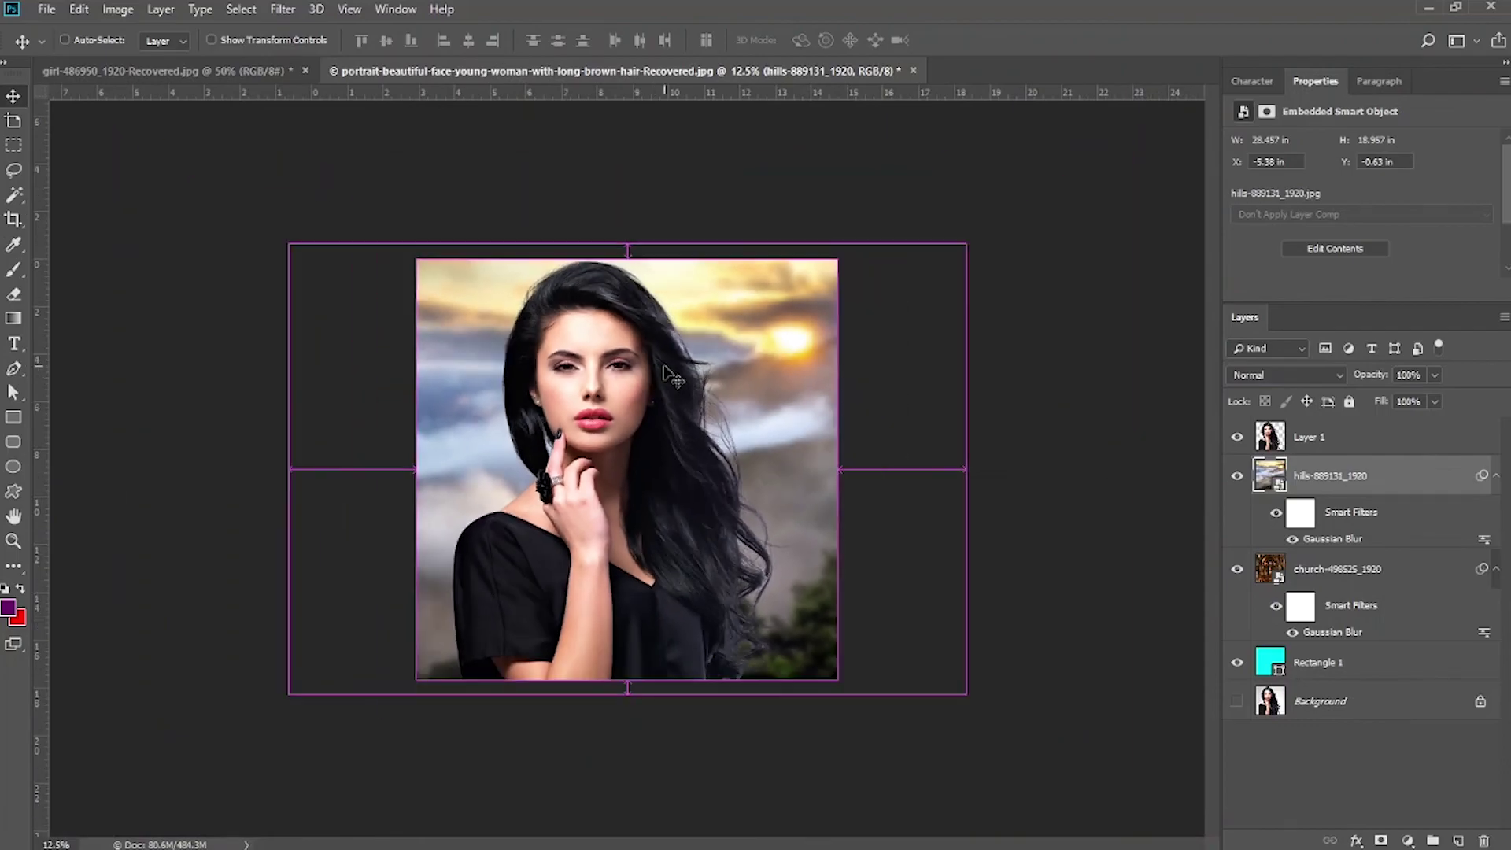